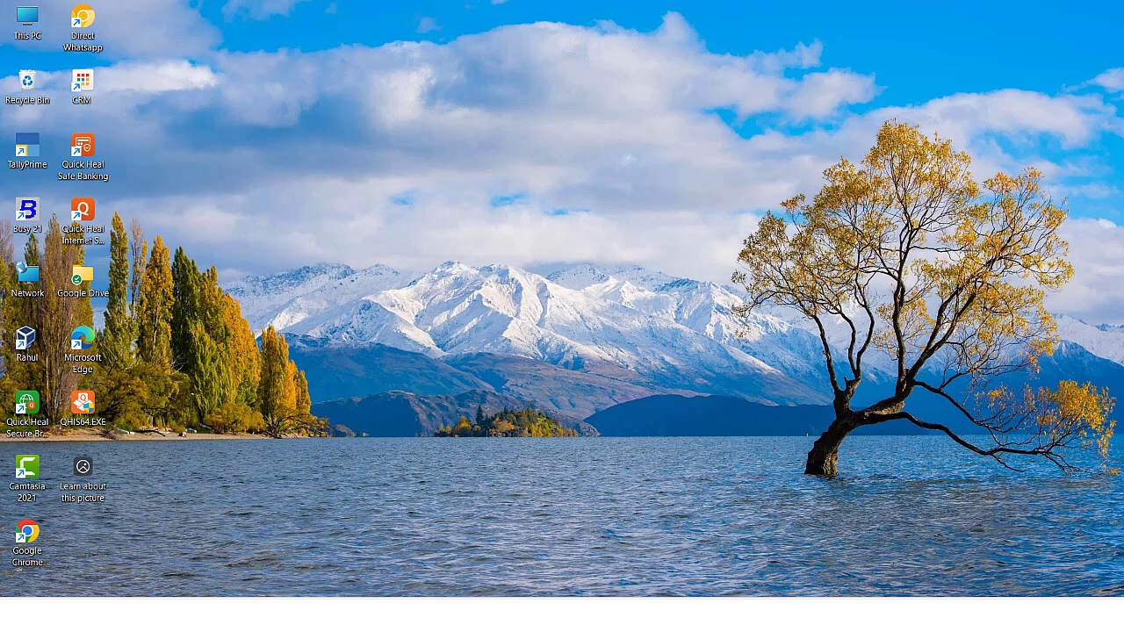
- Launch TallyPrime, load Demo Company (A) and open the export of the company's masters
{"action": "double_click", "coordinate": [32, 152]}
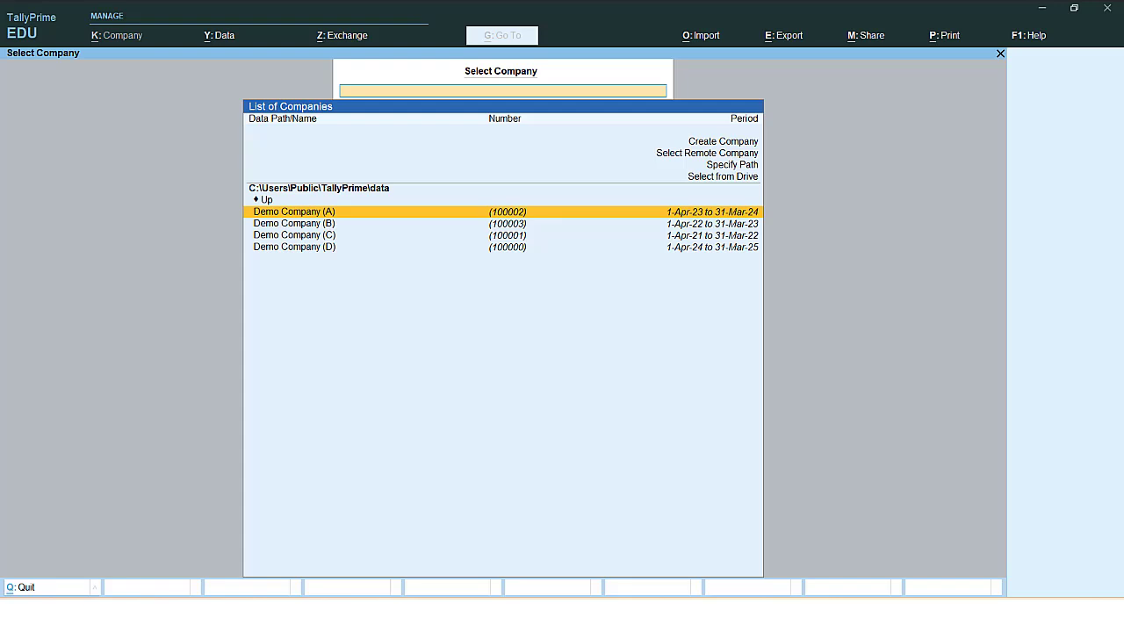
{"action": "key", "text": "Return"}
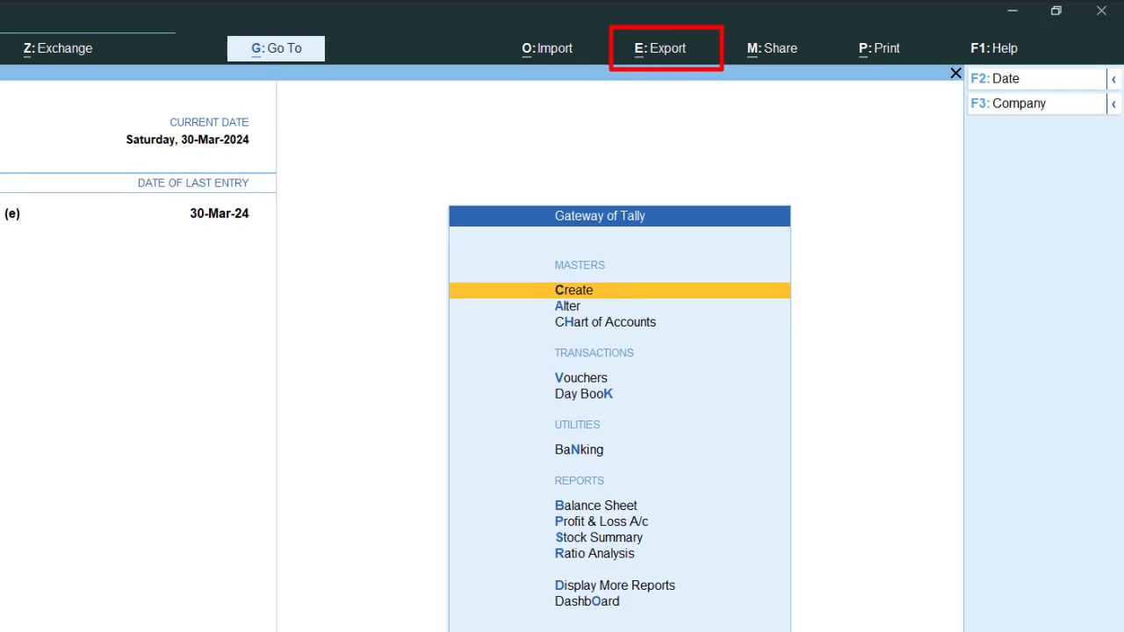
{"action": "key", "text": "alt+e"}
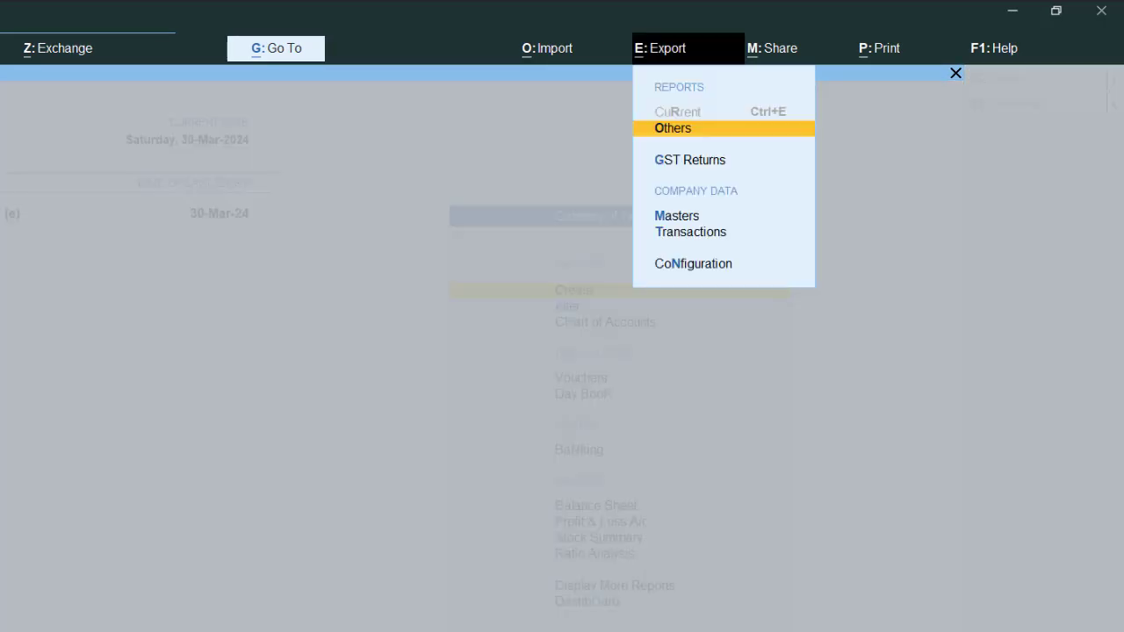
{"action": "key", "text": "Down"}
{"action": "key", "text": "Down"}
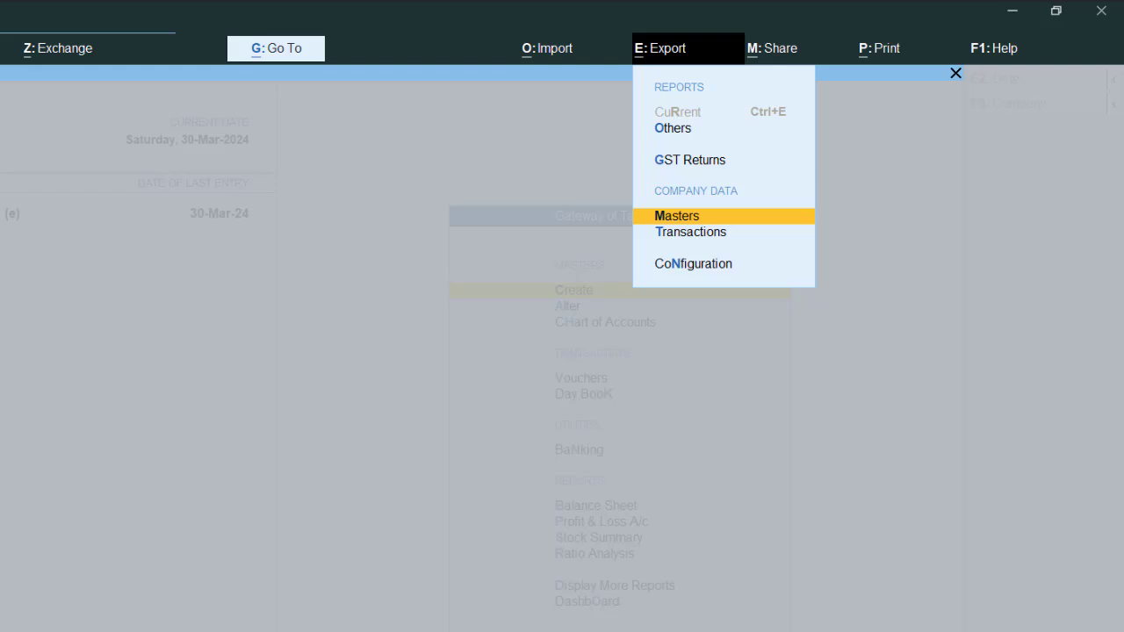
{"action": "key", "text": "Down"}
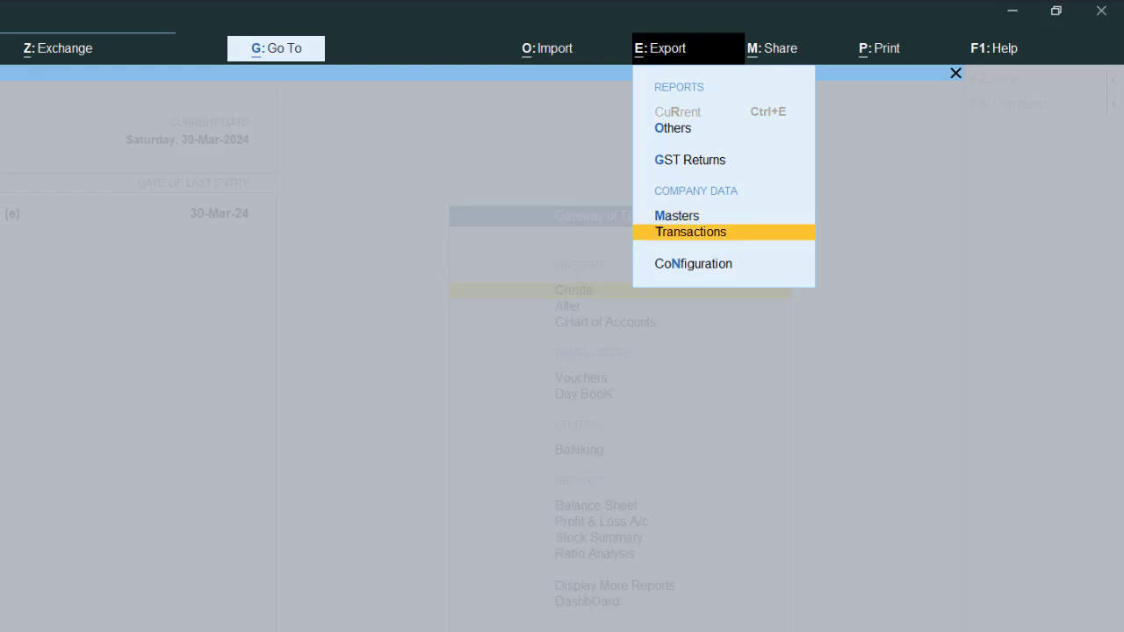
{"action": "key", "text": "Up"}
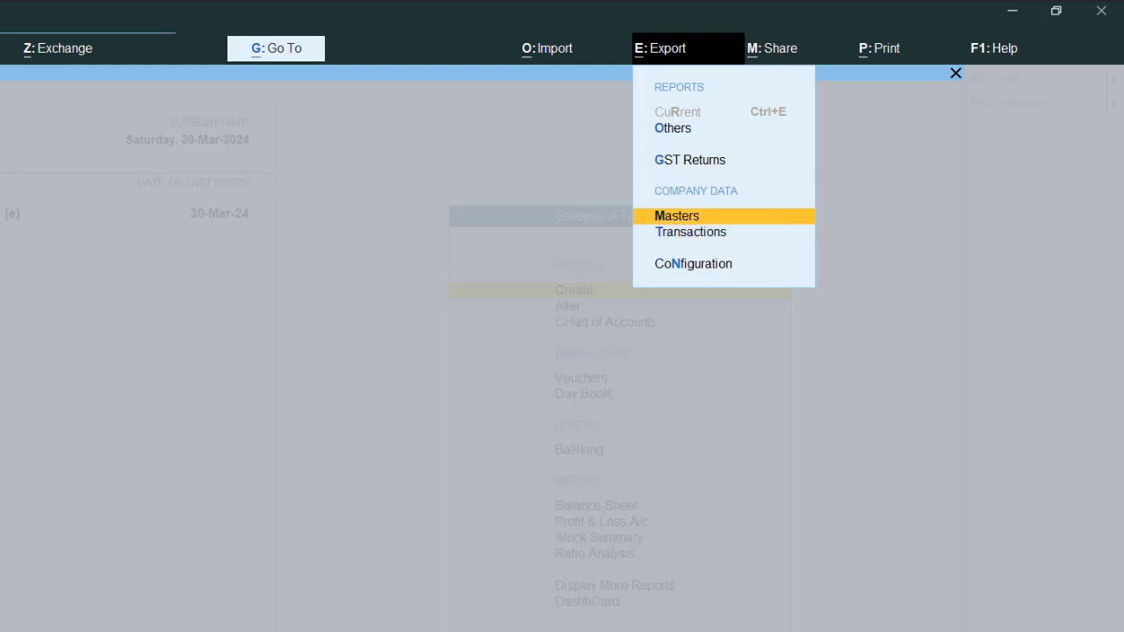
{"action": "key", "text": "Return"}
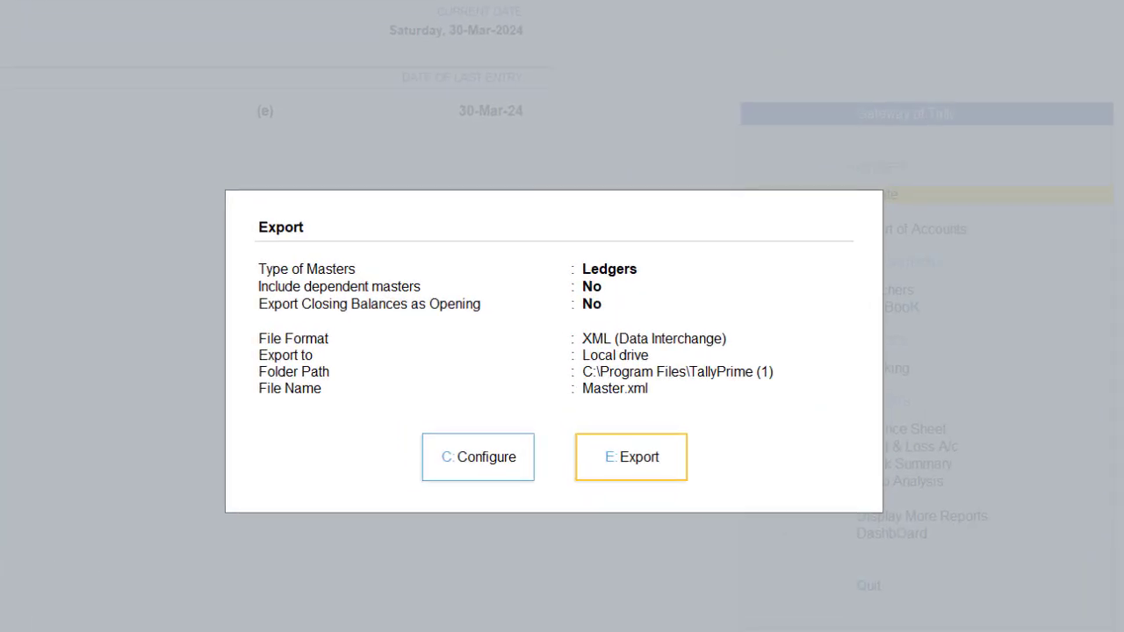
- Configure the masters export to use All Masters as the type of master
{"action": "key", "text": "Left"}
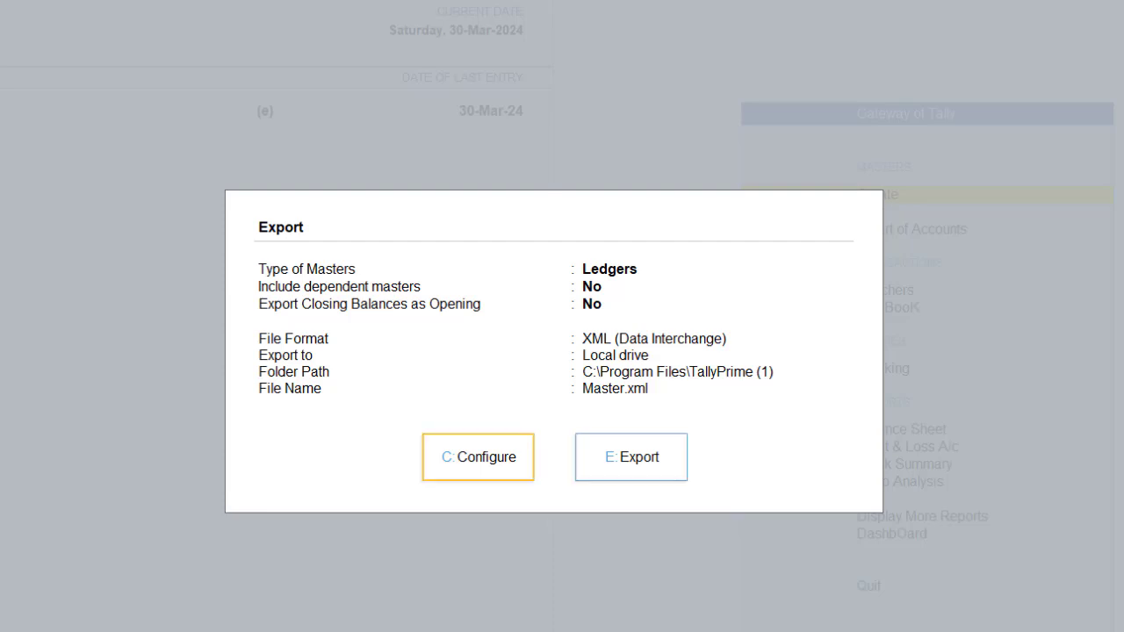
{"action": "key", "text": "Return"}
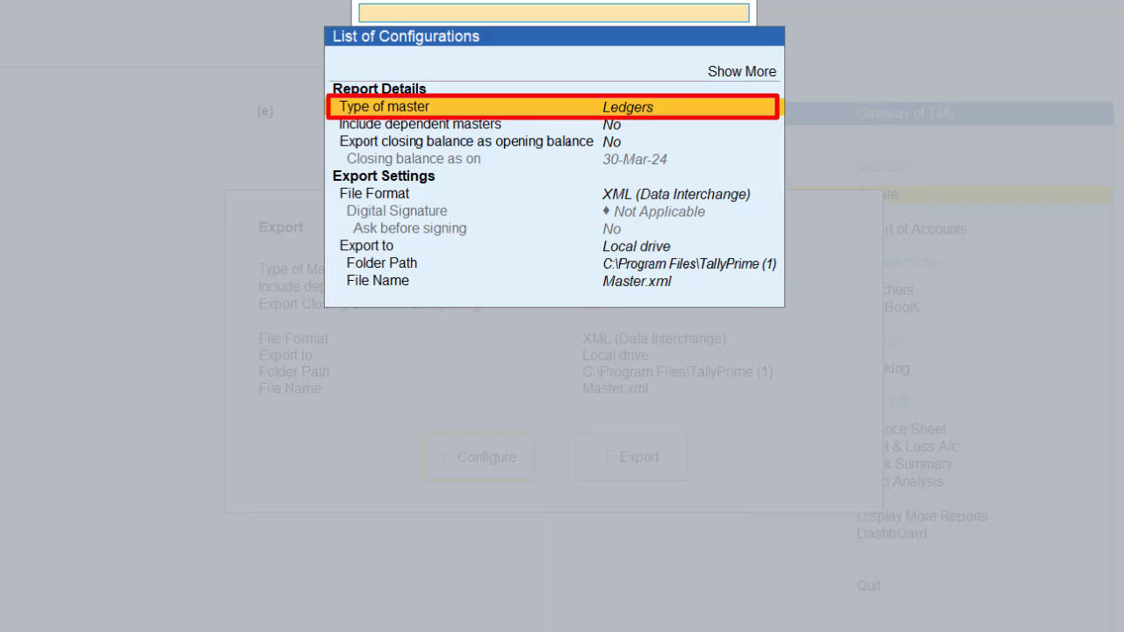
{"action": "key", "text": "Return"}
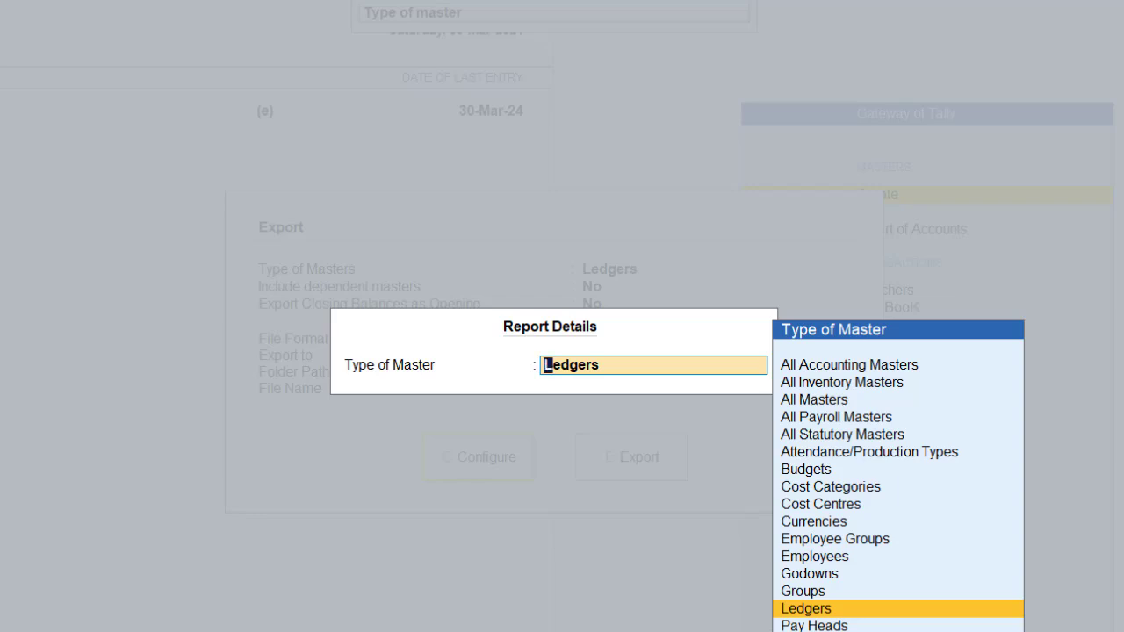
{"action": "key", "text": "Up"}
{"action": "key", "text": "Up"}
{"action": "key", "text": "Up"}
{"action": "key", "text": "Up"}
{"action": "key", "text": "Up"}
{"action": "key", "text": "Up"}
{"action": "key", "text": "Up"}
{"action": "key", "text": "Up"}
{"action": "key", "text": "Up"}
{"action": "key", "text": "Up"}
{"action": "key", "text": "Up"}
{"action": "key", "text": "Up"}
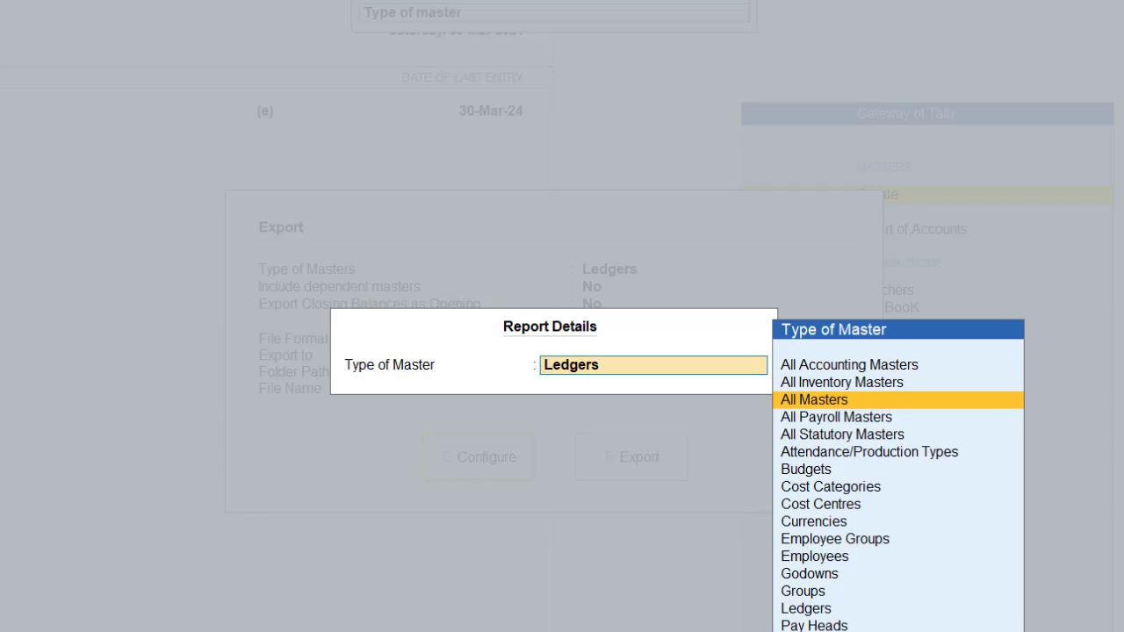
{"action": "key", "text": "Return"}
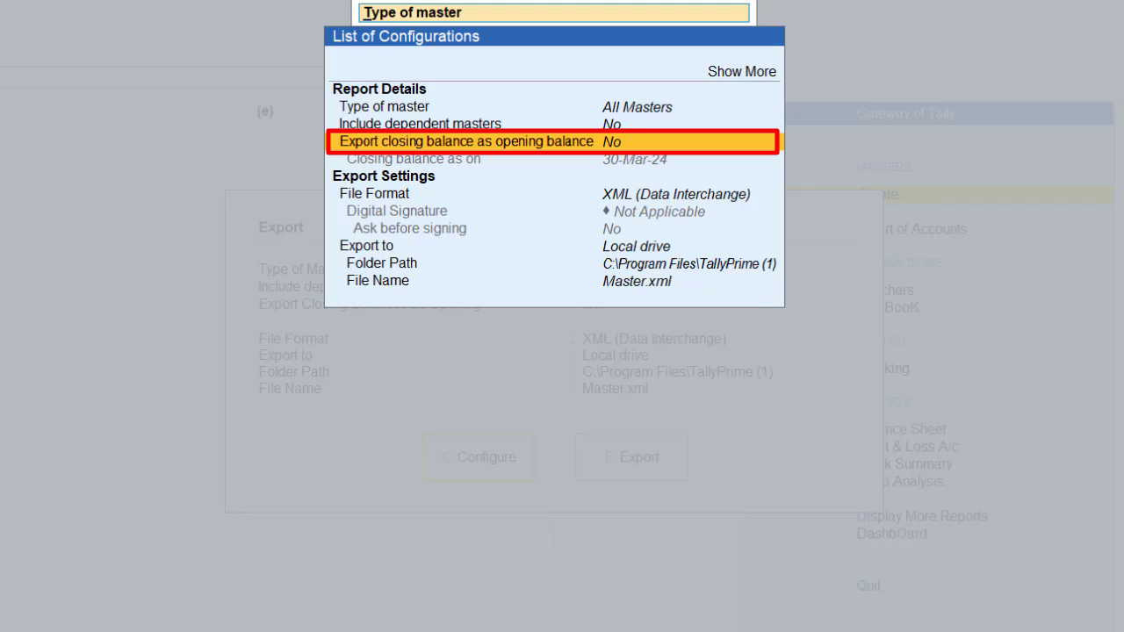
- Try exporting closing balances as opening balances and open the closing balance date for editing
{"action": "key", "text": "Return"}
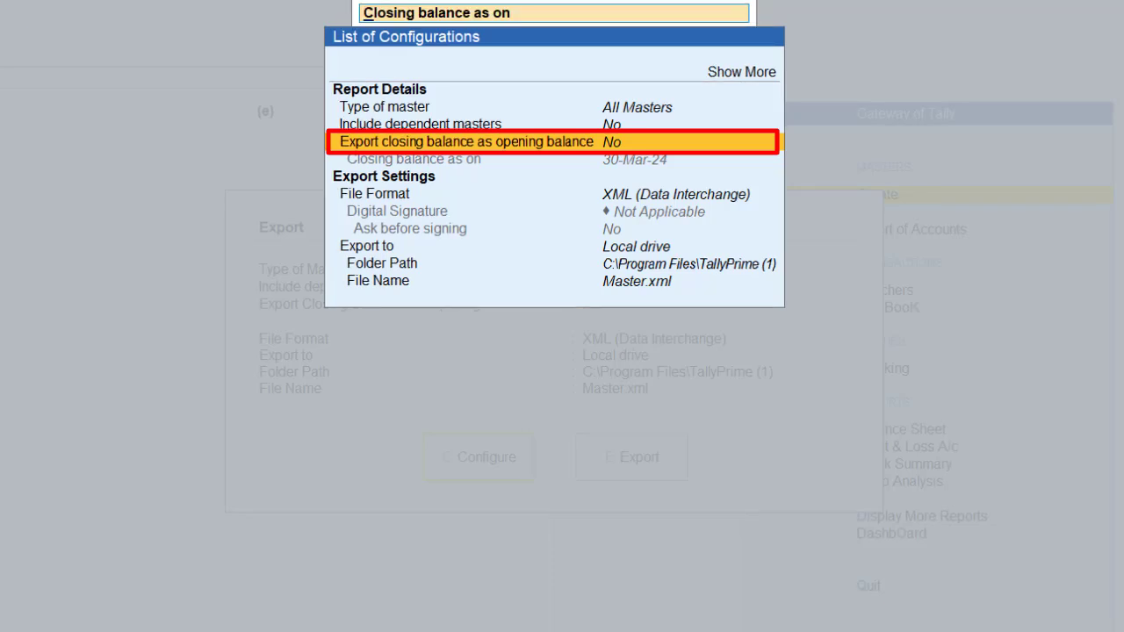
{"action": "key", "text": "Down"}
{"action": "key", "text": "Return"}
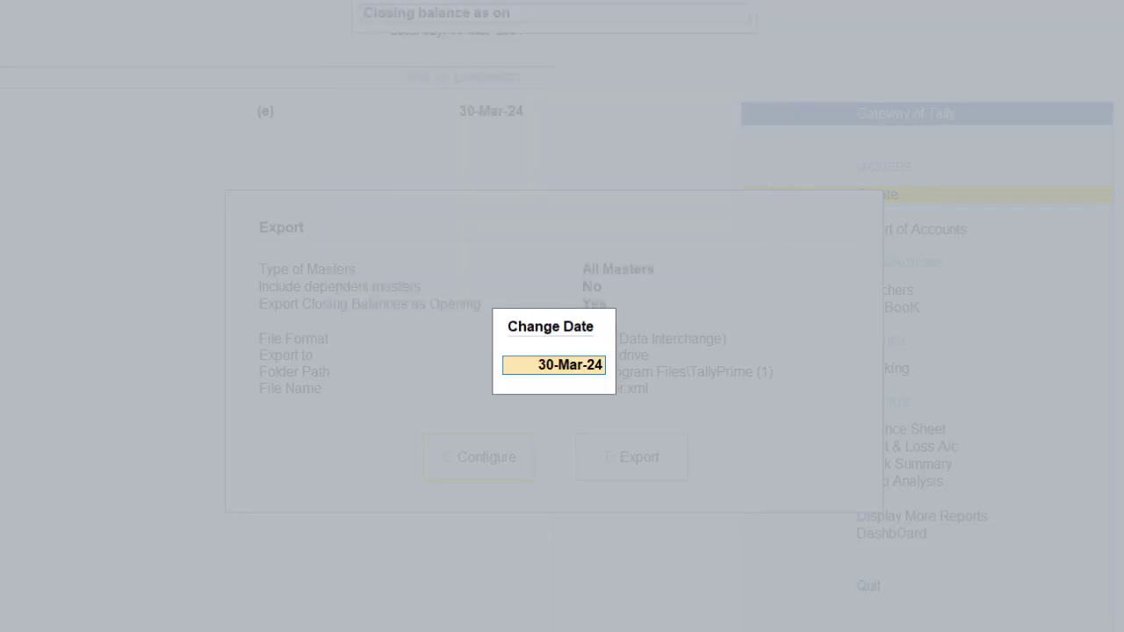
{"action": "key", "text": "BackSpace"}
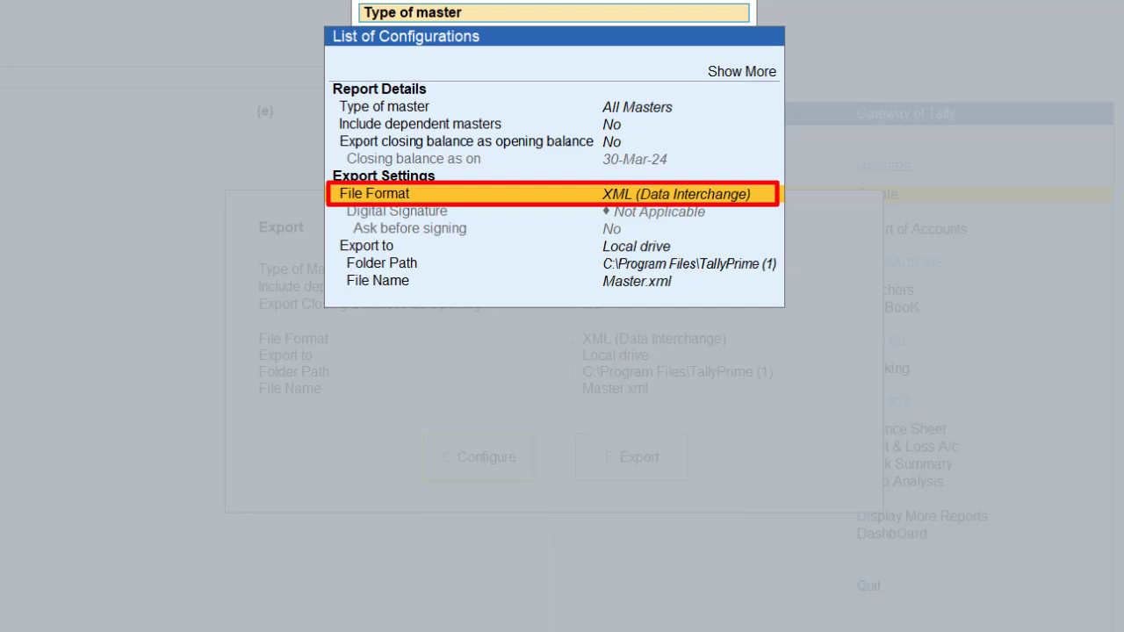
- Export all masters as Master.xml in XML (Data Interchange) format to C:\Program Files\TallyPrime (1)
{"action": "key", "text": "Down"}
{"action": "key", "text": "Down"}
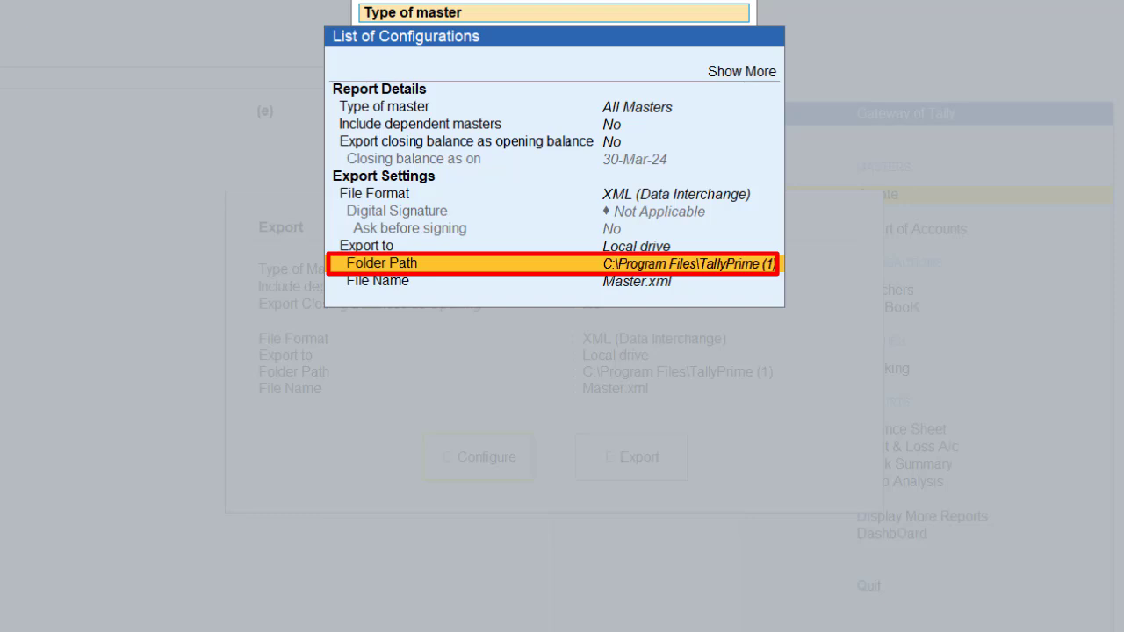
{"action": "key", "text": "Down"}
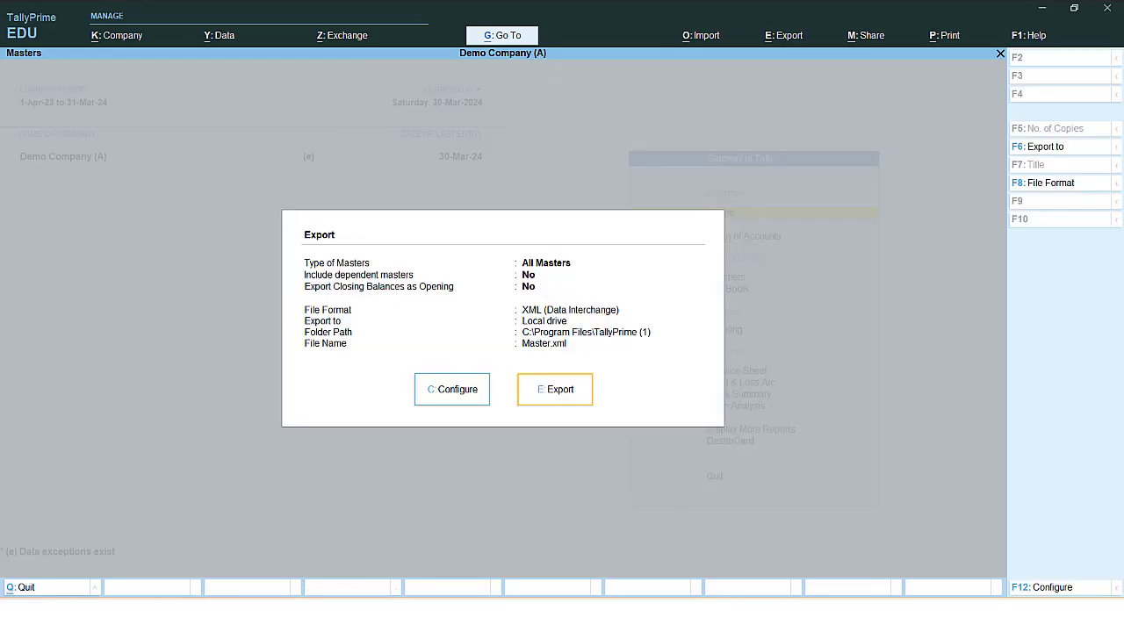
{"action": "key", "text": "Return"}
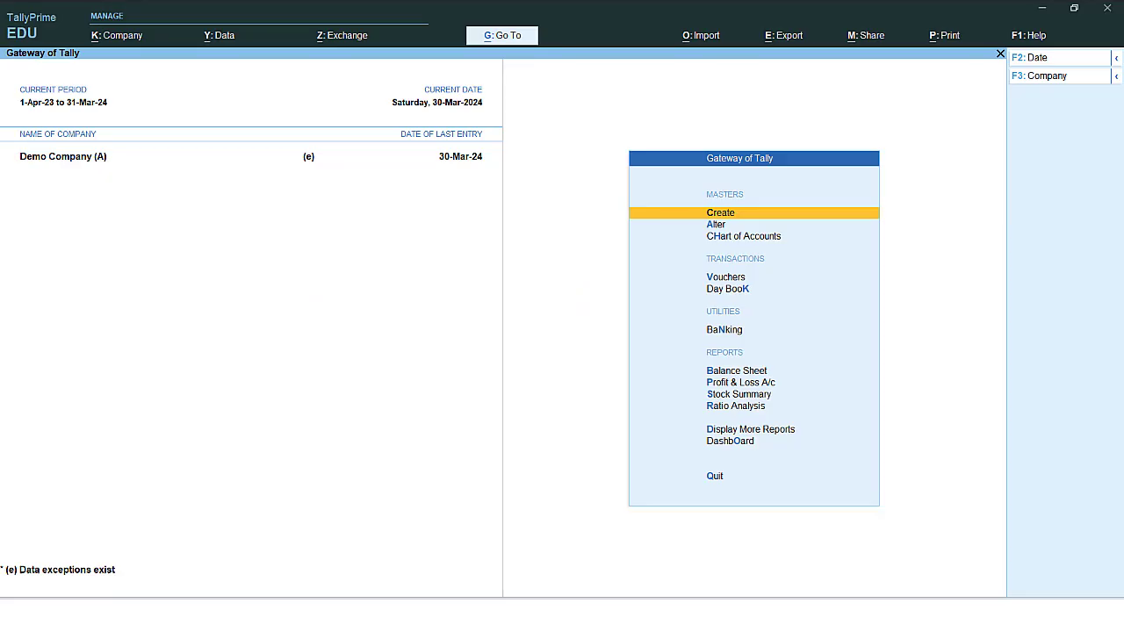
- Open the export of the company's transactions and its export configuration
{"action": "key", "text": "alt+e"}
{"action": "key", "text": "Down"}
{"action": "key", "text": "Down"}
{"action": "key", "text": "Down"}
{"action": "key", "text": "Return"}
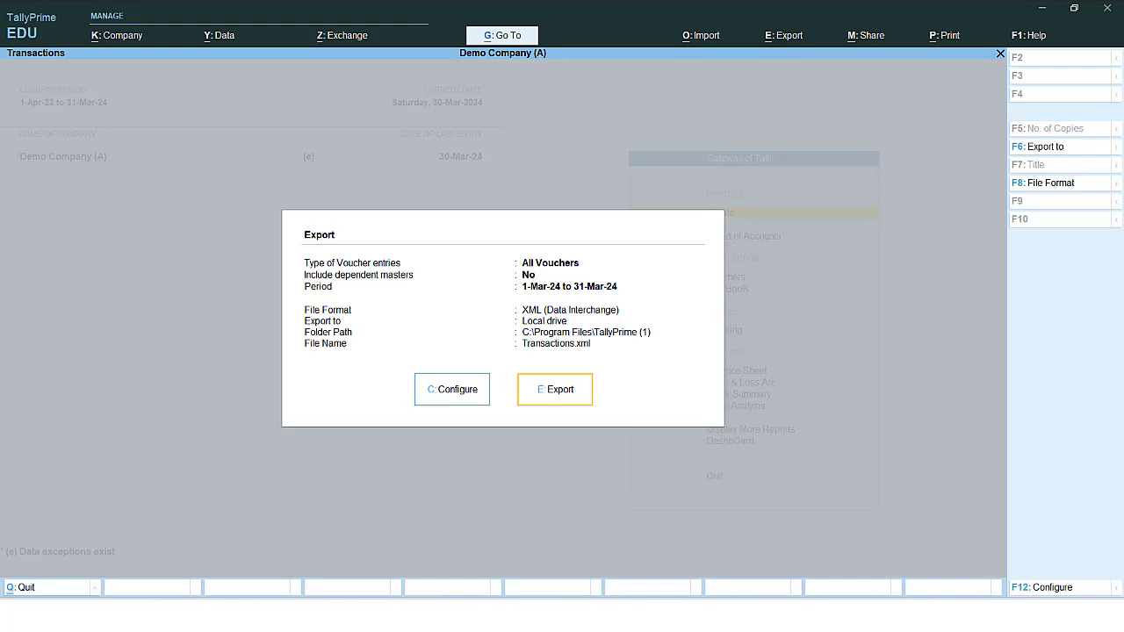
{"action": "left_click", "coordinate": [454, 392]}
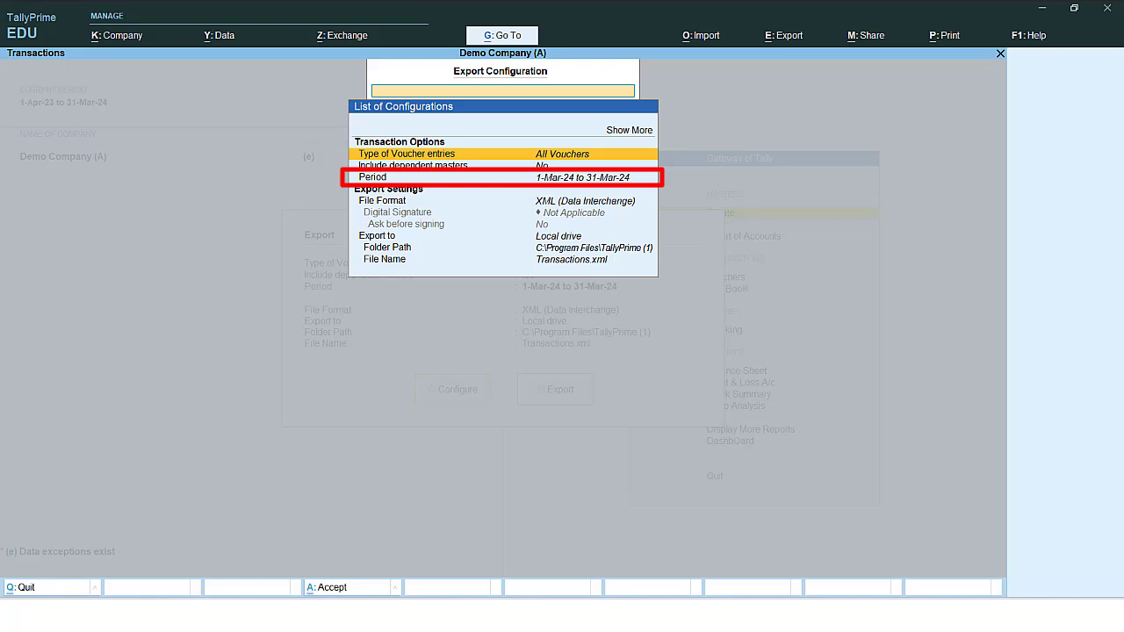
- Set the transactions export period from 1-4-2023 to 1-8-2023 and export the vouchers to Transactions.xml
{"action": "key", "text": "Down"}
{"action": "key", "text": "Down"}
{"action": "key", "text": "Return"}
{"action": "key", "text": "BackSpace"}
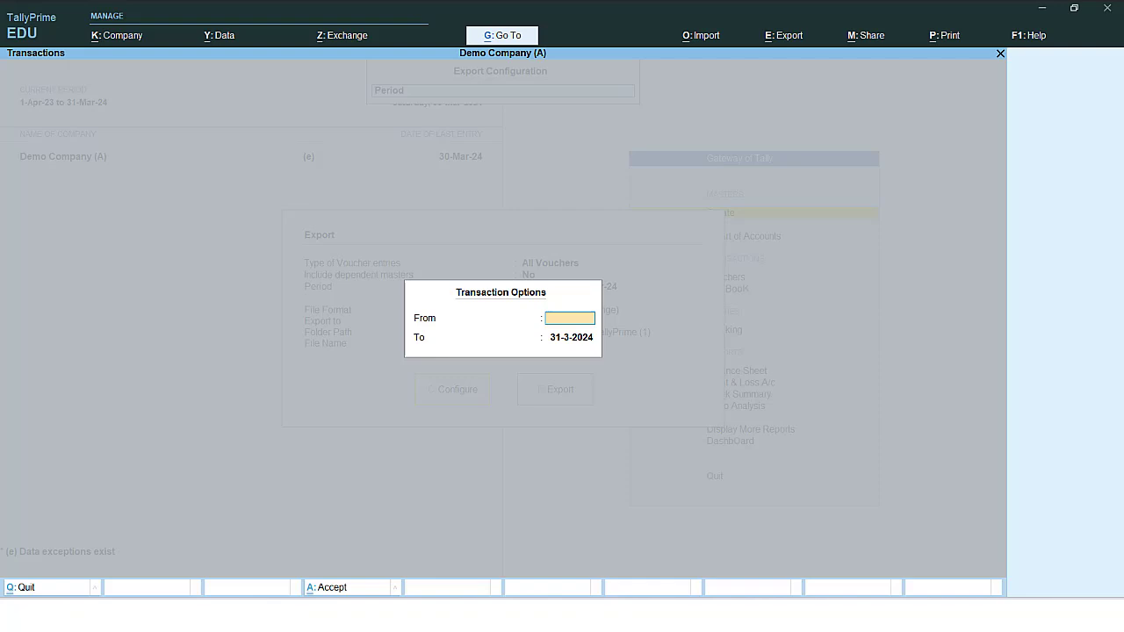
{"action": "type", "text": "1-4-2023"}
{"action": "key", "text": "Return"}
{"action": "key", "text": "BackSpace"}
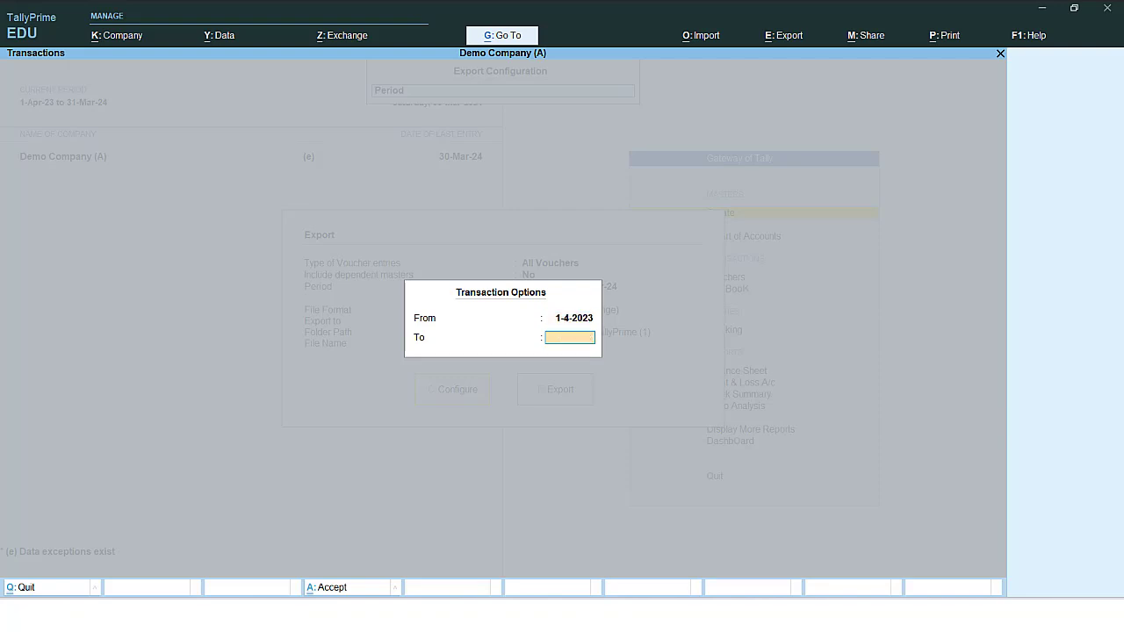
{"action": "type", "text": "1-8-2023"}
{"action": "key", "text": "Return"}
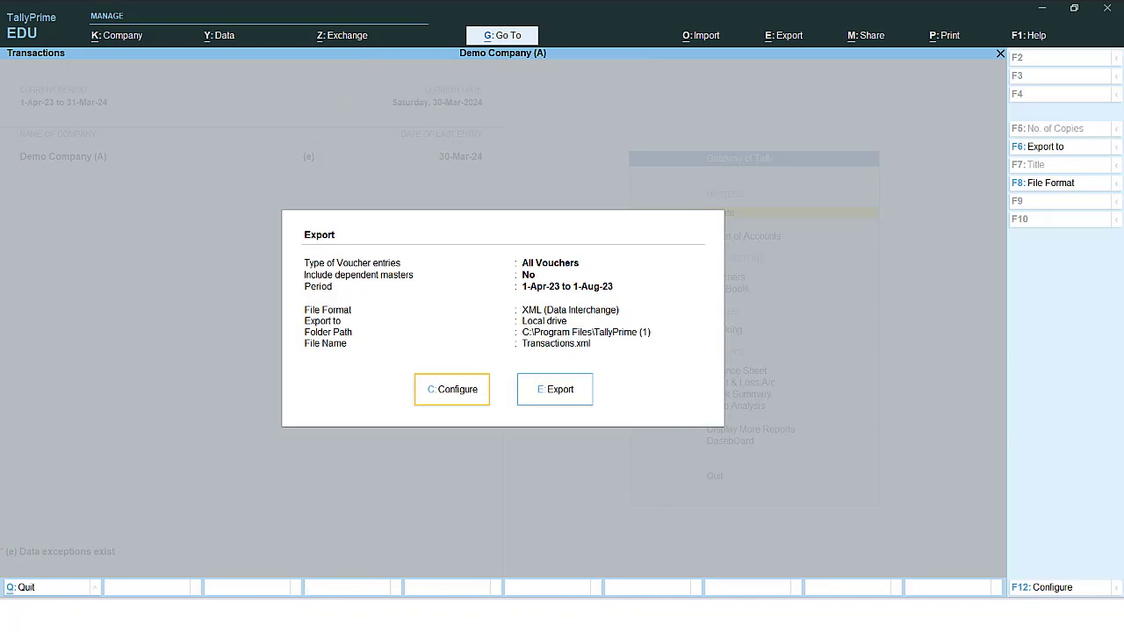
{"action": "key", "text": "Right"}
{"action": "left_click", "coordinate": [588, 400]}
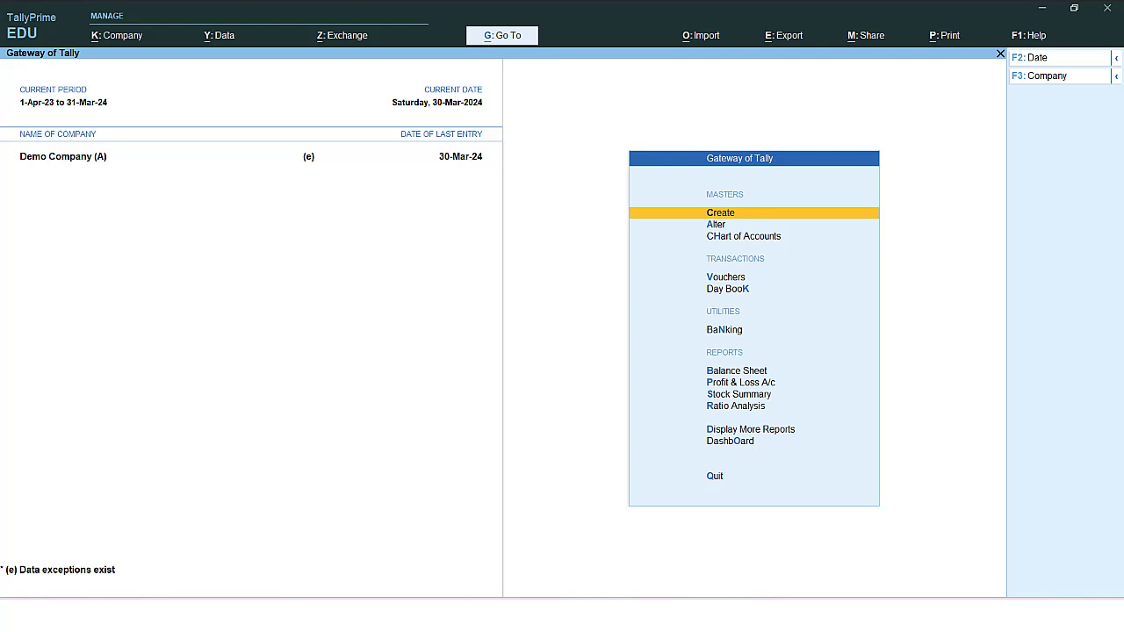
- Quit TallyPrime and start creating a new company in Busy 21
{"action": "key", "text": "Escape"}
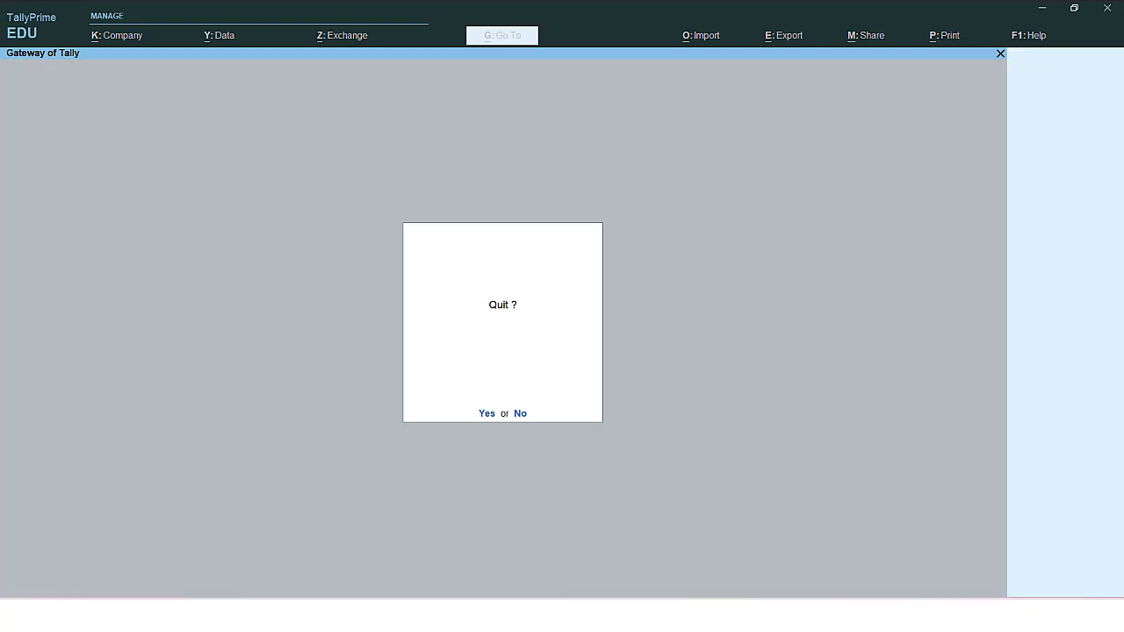
{"action": "key", "text": "y"}
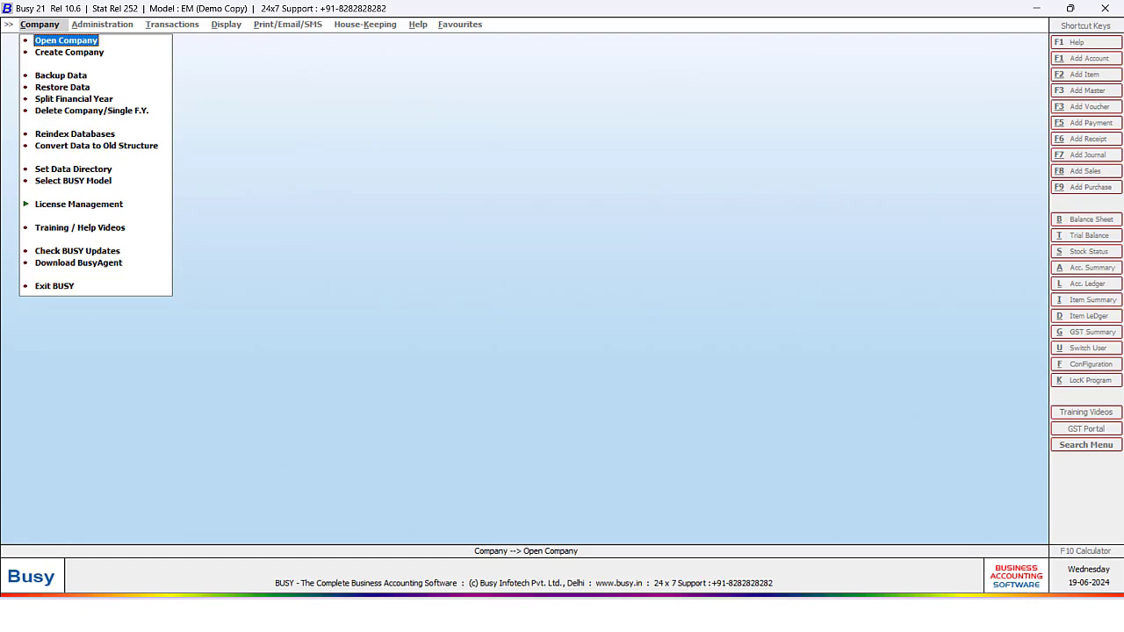
{"action": "key", "text": "Down"}
{"action": "key", "text": "Return"}
{"action": "key", "text": "Right"}
{"action": "key", "text": "Return"}
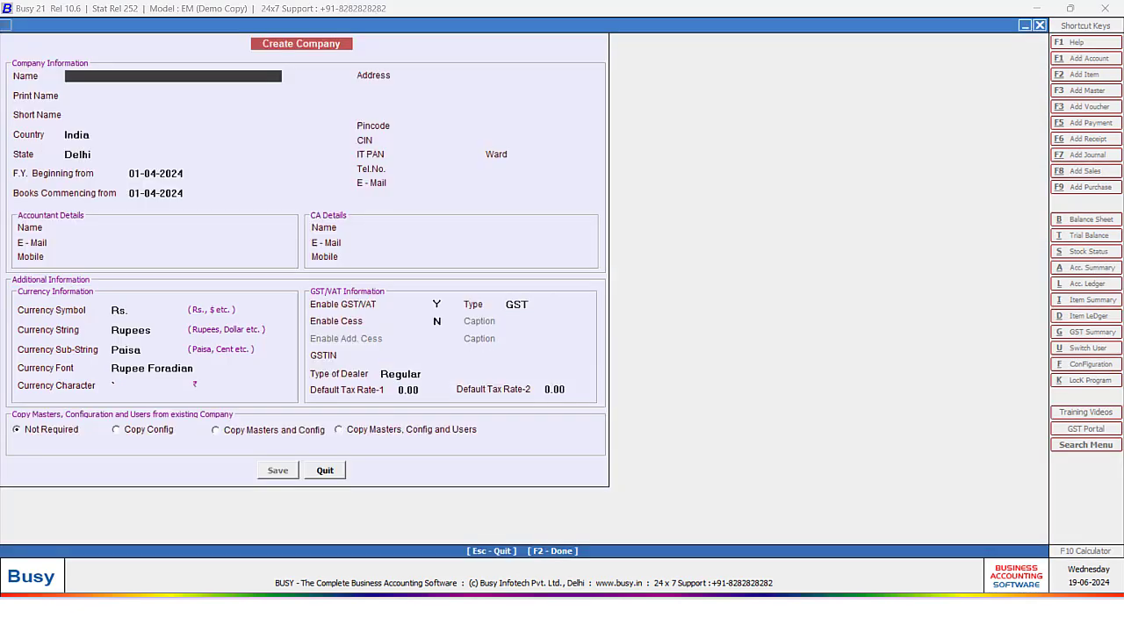
- Enter the company's name and print name, keep India as the country and choose Chandigarh as the state
{"action": "key", "text": "Return"}
{"action": "key", "text": "Return"}
{"action": "key", "text": "Return"}
{"action": "key", "text": "Return"}
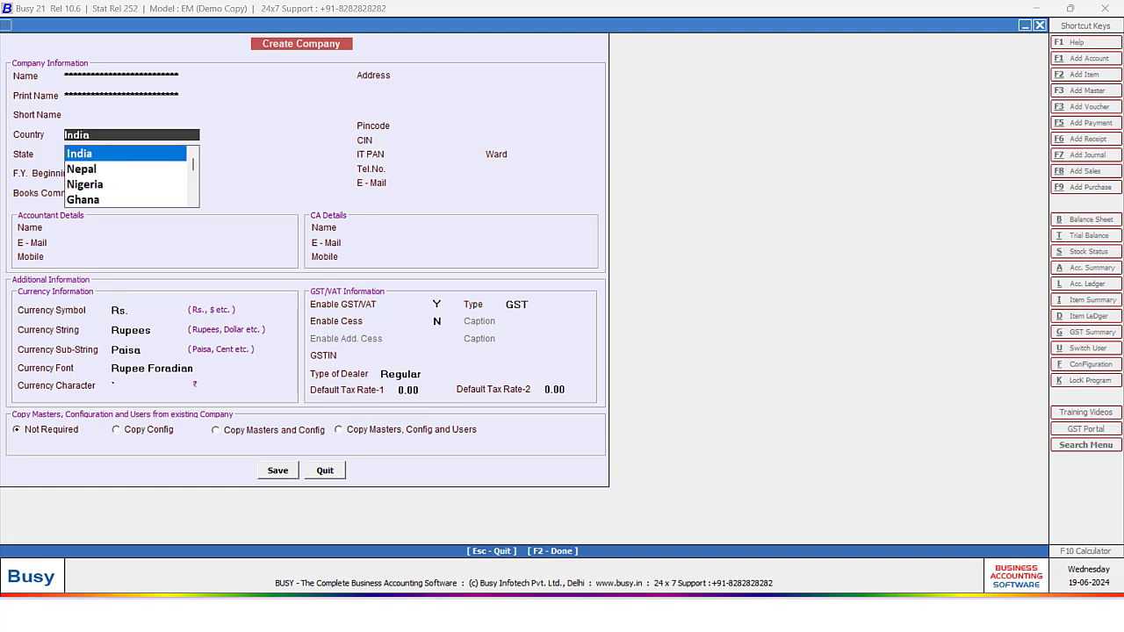
{"action": "key", "text": "Up"}
{"action": "key", "text": "Return"}
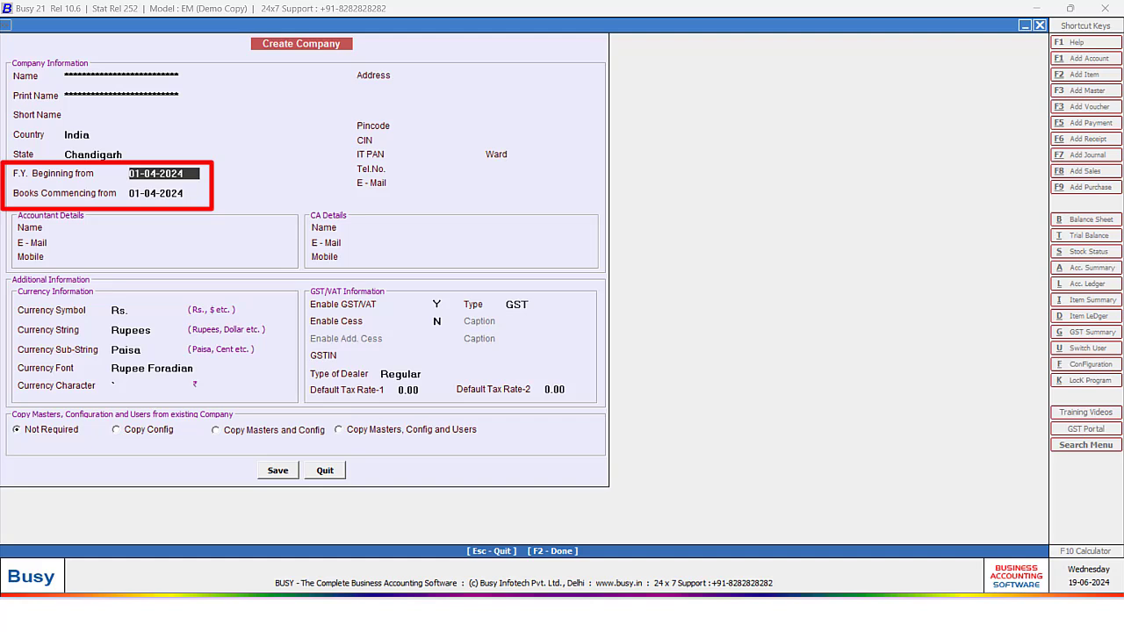
- Set the financial year beginning and books commencing dates to 01-04-2023
{"action": "key", "text": "BackSpace"}
{"action": "type", "text": "3"}
{"action": "key", "text": "Return"}
{"action": "key", "text": "Return"}
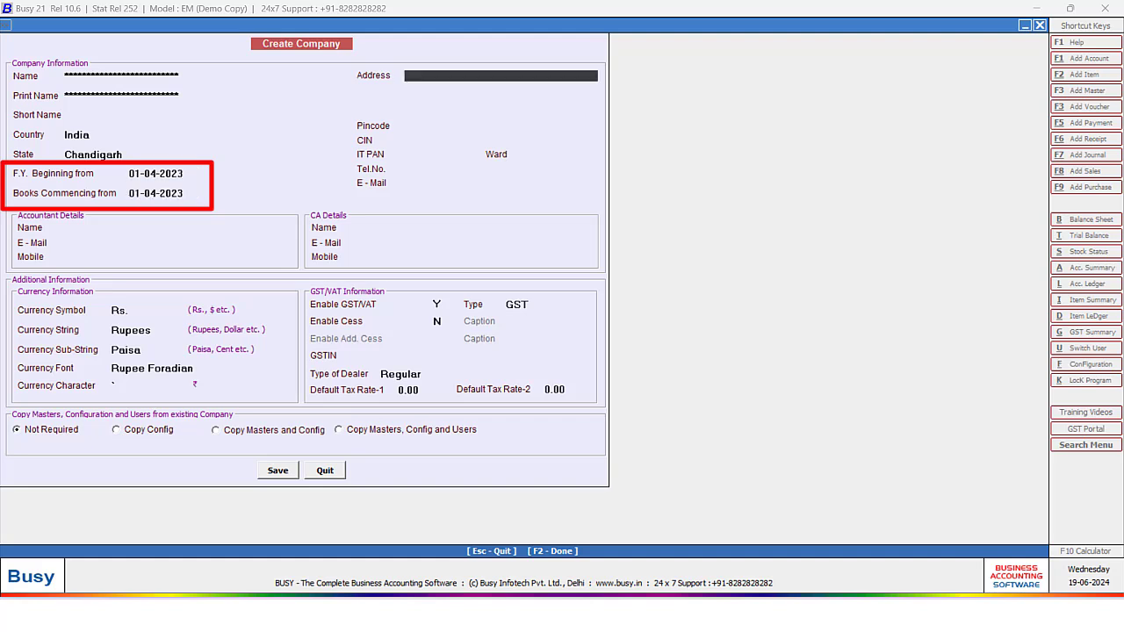
- Fill in the company's two address lines and its pincode, leaving the CIN empty
{"action": "type", "text": "*"}
{"action": "type", "text": "***********"}
{"action": "key", "text": "Return"}
{"action": "type", "text": "**********"}
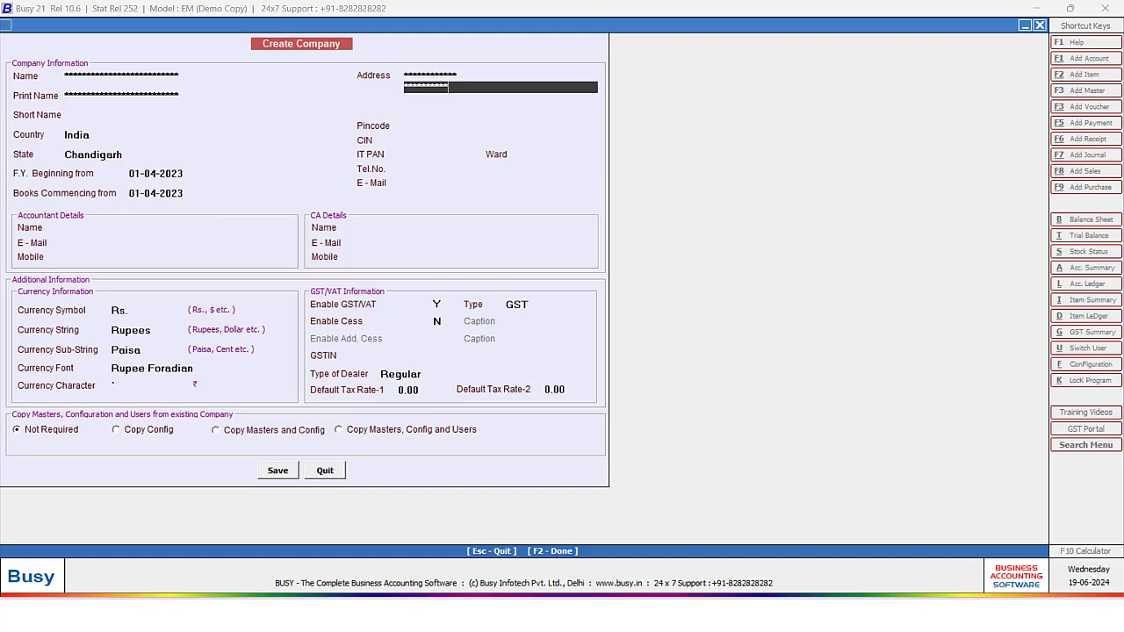
{"action": "key", "text": "Return"}
{"action": "key", "text": "Return"}
{"action": "key", "text": "Return"}
{"action": "type", "text": "*******"}
{"action": "key", "text": "Return"}
{"action": "key", "text": "Return"}
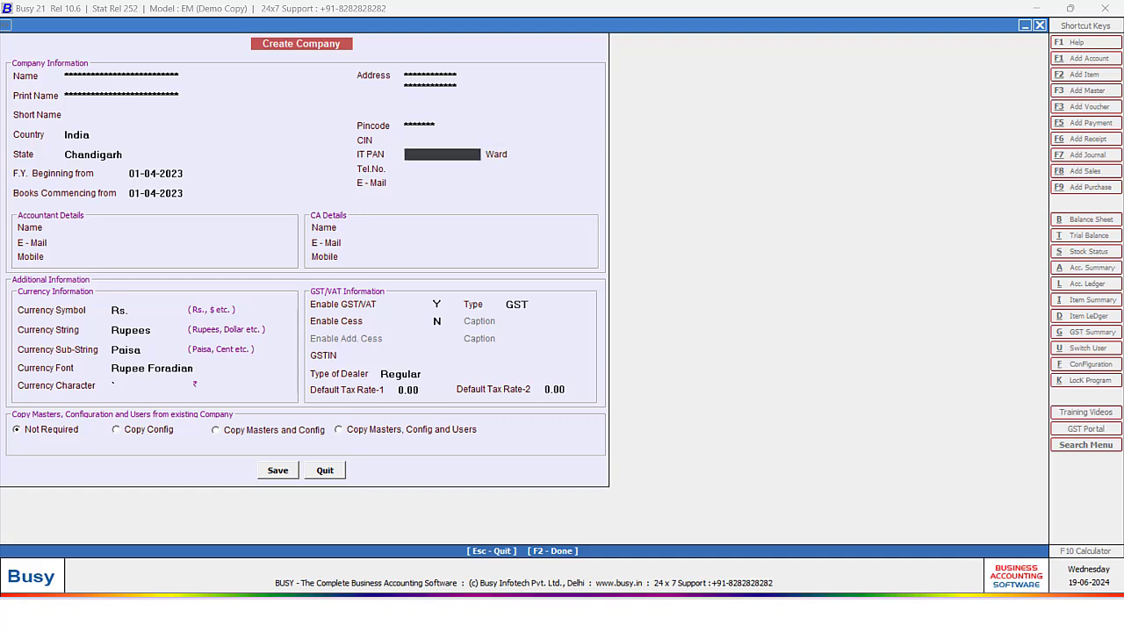
- Enter the company's telephone number, keep the default currency and GST settings, and save the new company
{"action": "key", "text": "Return"}
{"action": "type", "text": "*************"}
{"action": "key", "text": "Return"}
{"action": "key", "text": "Return"}
{"action": "key", "text": "Return"}
{"action": "key", "text": "Return"}
{"action": "key", "text": "Return"}
{"action": "key", "text": "Return"}
{"action": "key", "text": "Return"}
{"action": "key", "text": "Return"}
{"action": "key", "text": "Return"}
{"action": "key", "text": "Return"}
{"action": "key", "text": "Return"}
{"action": "key", "text": "Return"}
{"action": "key", "text": "Return"}
{"action": "key", "text": "Return"}
{"action": "key", "text": "Return"}
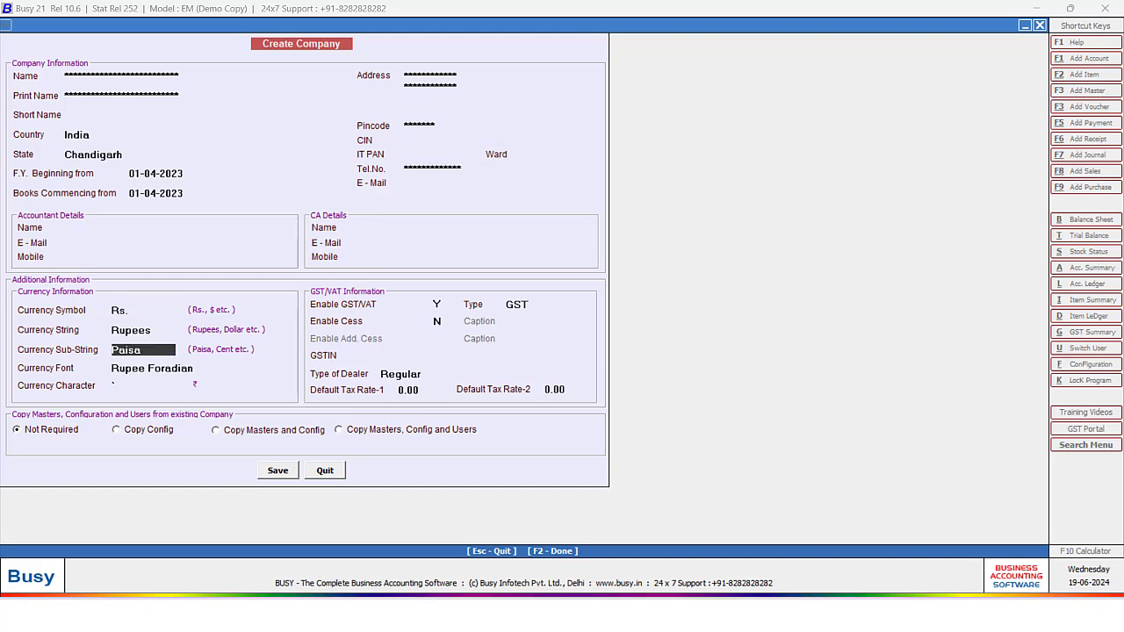
{"action": "key", "text": "Return"}
{"action": "key", "text": "Return"}
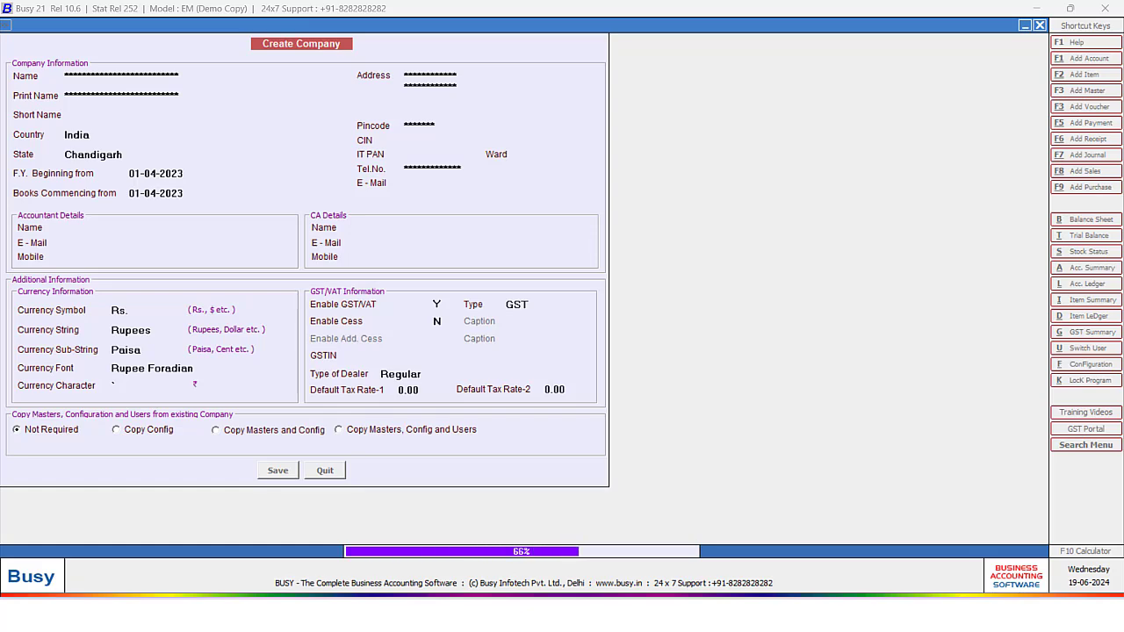
{"action": "key", "text": "Return"}
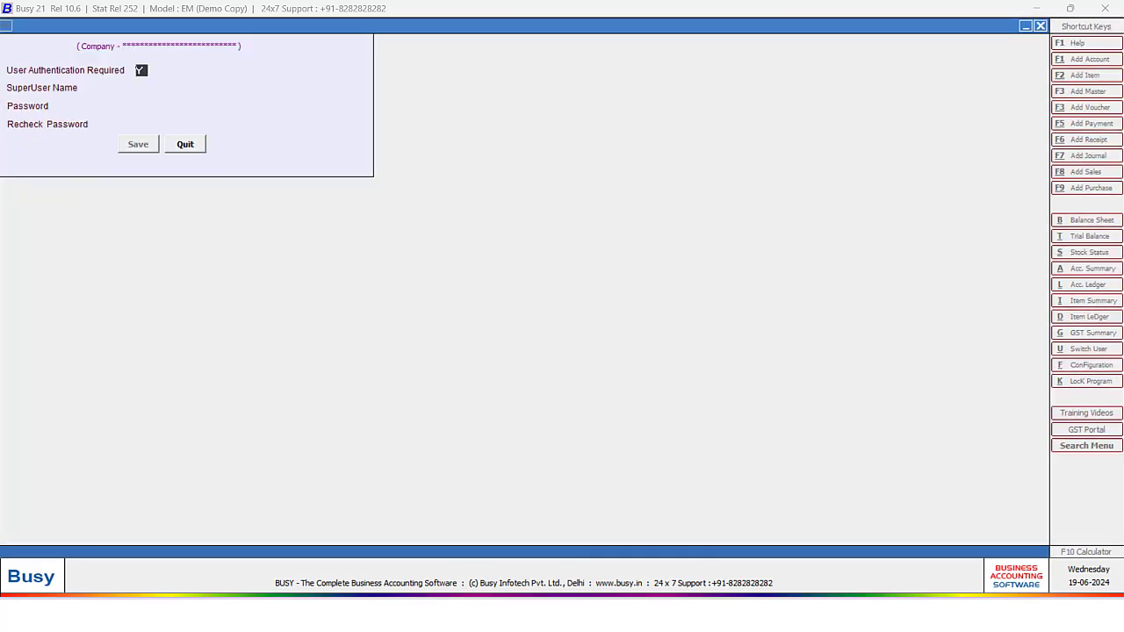
- Keep user authentication required, set the superuser name to A, leave both password fields blank and save
{"action": "key", "text": "Return"}
{"action": "type", "text": "A"}
{"action": "key", "text": "Return"}
{"action": "key", "text": "Return"}
{"action": "key", "text": "Return"}
{"action": "key", "text": "Return"}
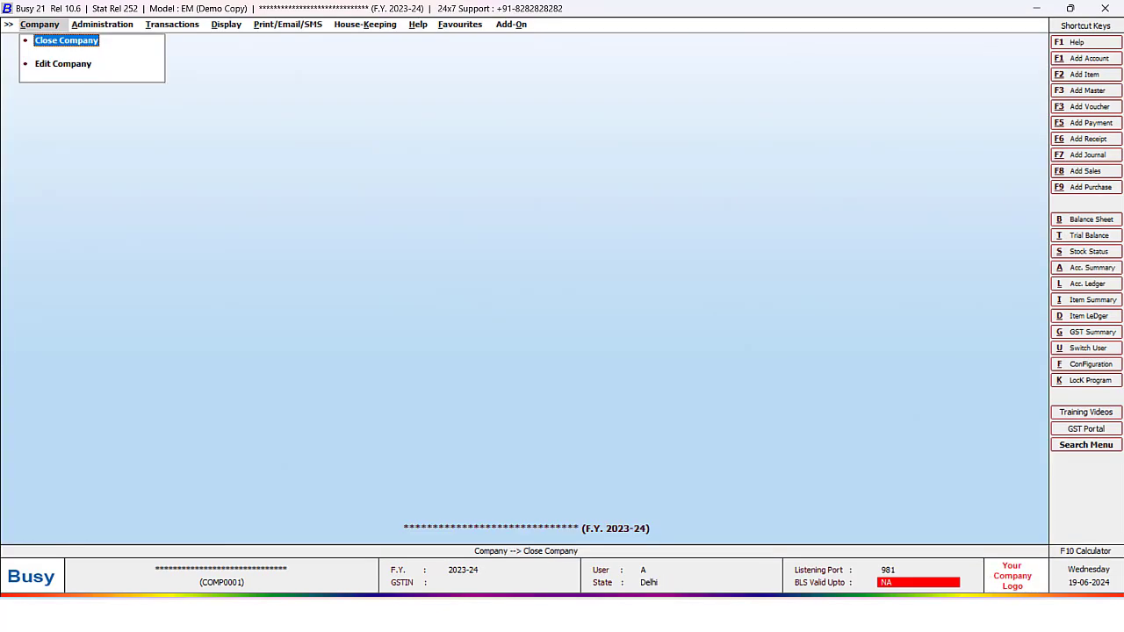
- Open the configuration for maximum entries in vouchers and save it with its existing limits
{"action": "key", "text": "Right"}
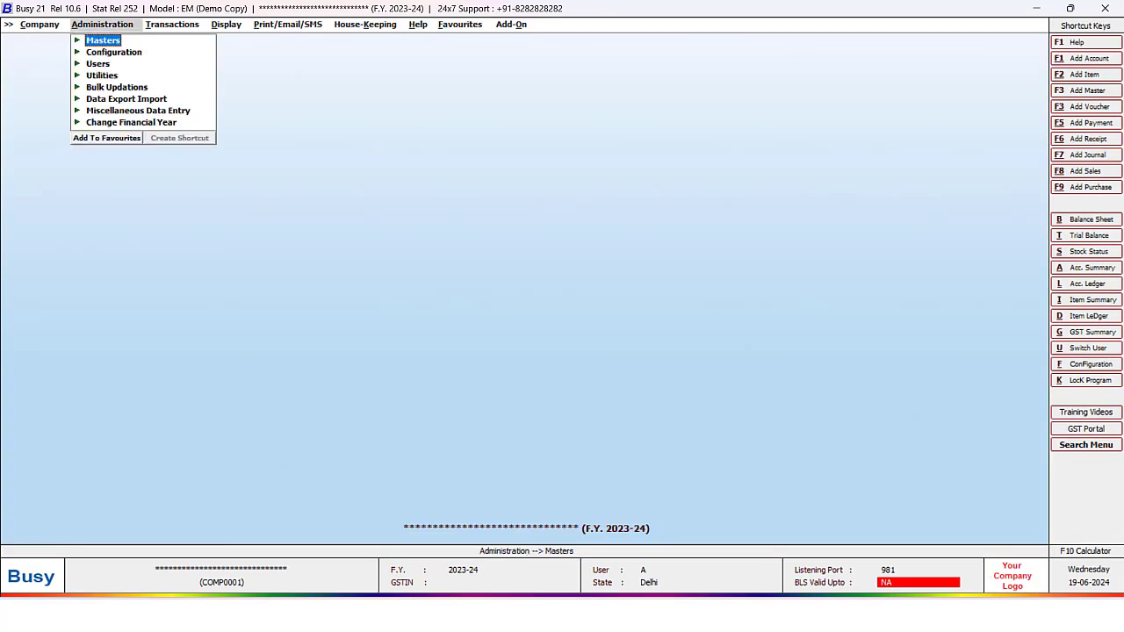
{"action": "key", "text": "Down"}
{"action": "key", "text": "Return"}
{"action": "key", "text": "Down"}
{"action": "key", "text": "Down"}
{"action": "key", "text": "Down"}
{"action": "key", "text": "Down"}
{"action": "key", "text": "Down"}
{"action": "key", "text": "Down"}
{"action": "key", "text": "Down"}
{"action": "key", "text": "Down"}
{"action": "key", "text": "Down"}
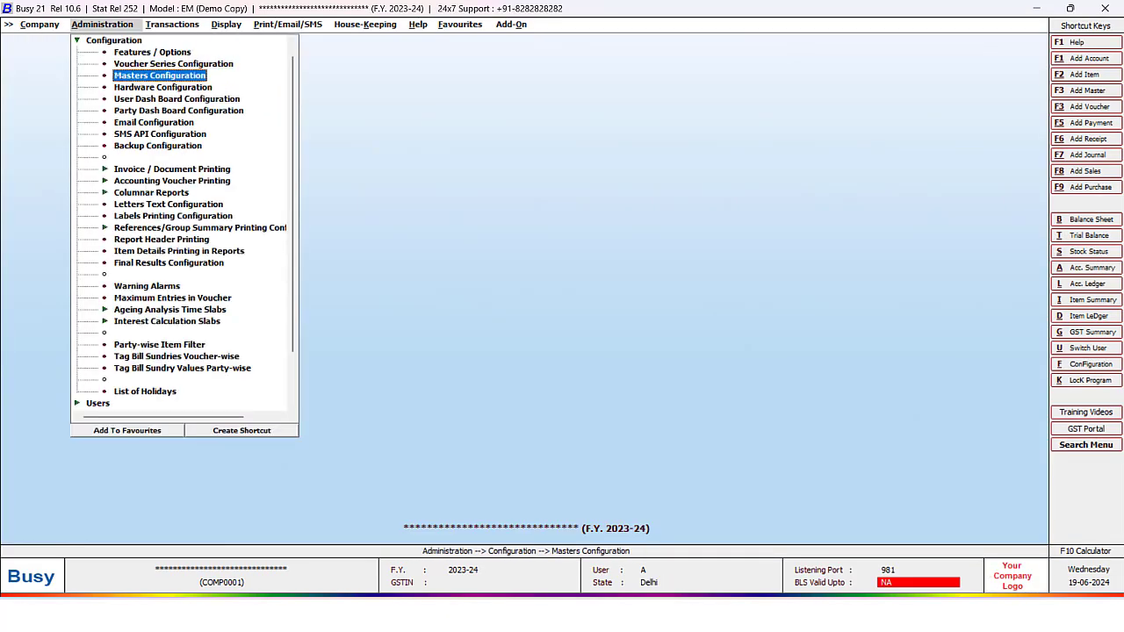
{"action": "key", "text": "Down"}
{"action": "key", "text": "Down"}
{"action": "key", "text": "Down"}
{"action": "key", "text": "Down"}
{"action": "key", "text": "Down"}
{"action": "key", "text": "Down"}
{"action": "key", "text": "Down"}
{"action": "key", "text": "Down"}
{"action": "key", "text": "Down"}
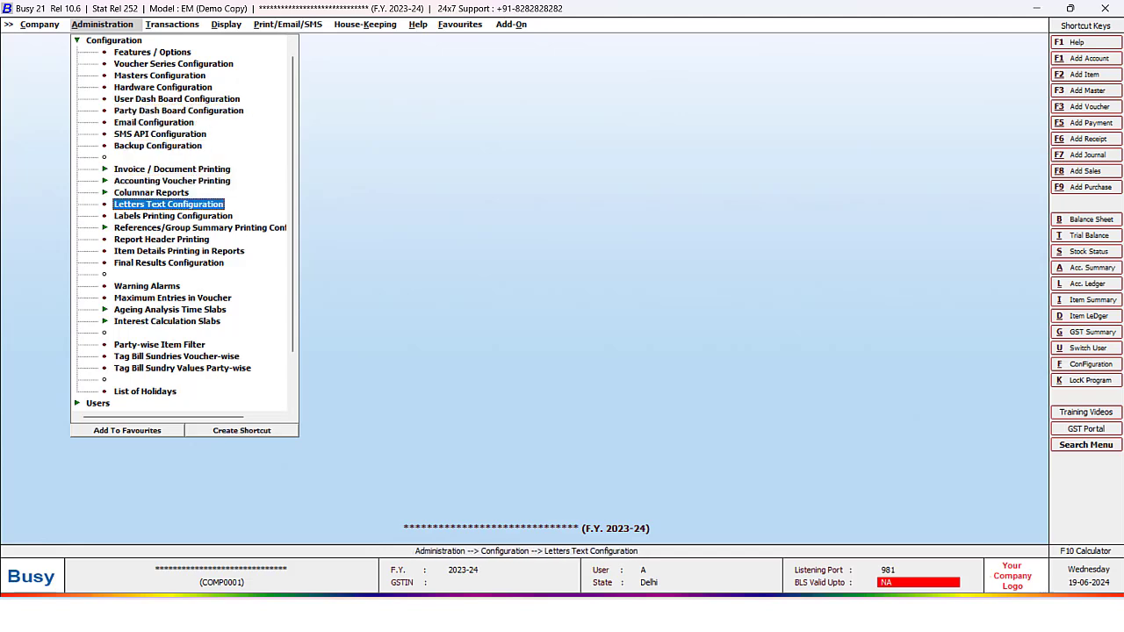
{"action": "key", "text": "Down"}
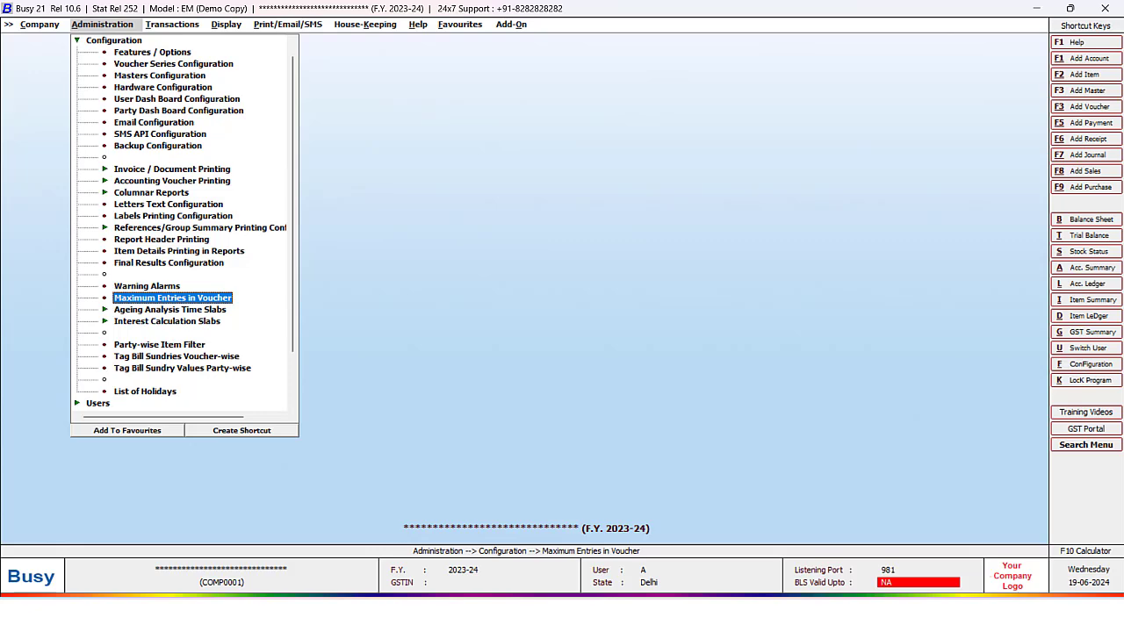
{"action": "key", "text": "Return"}
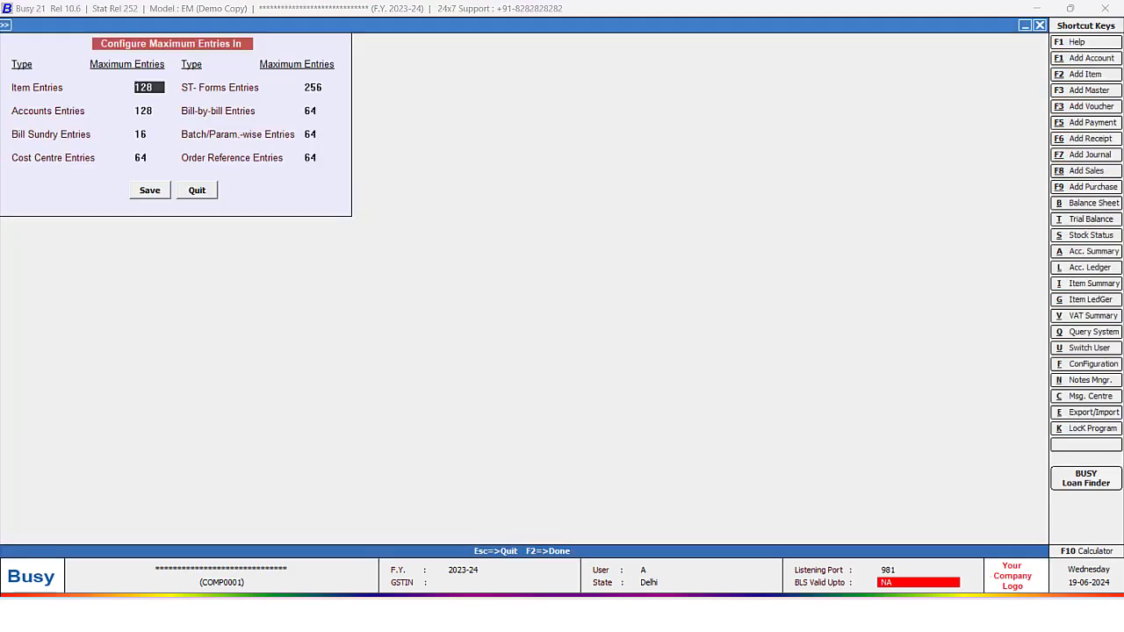
{"action": "key", "text": "F2"}
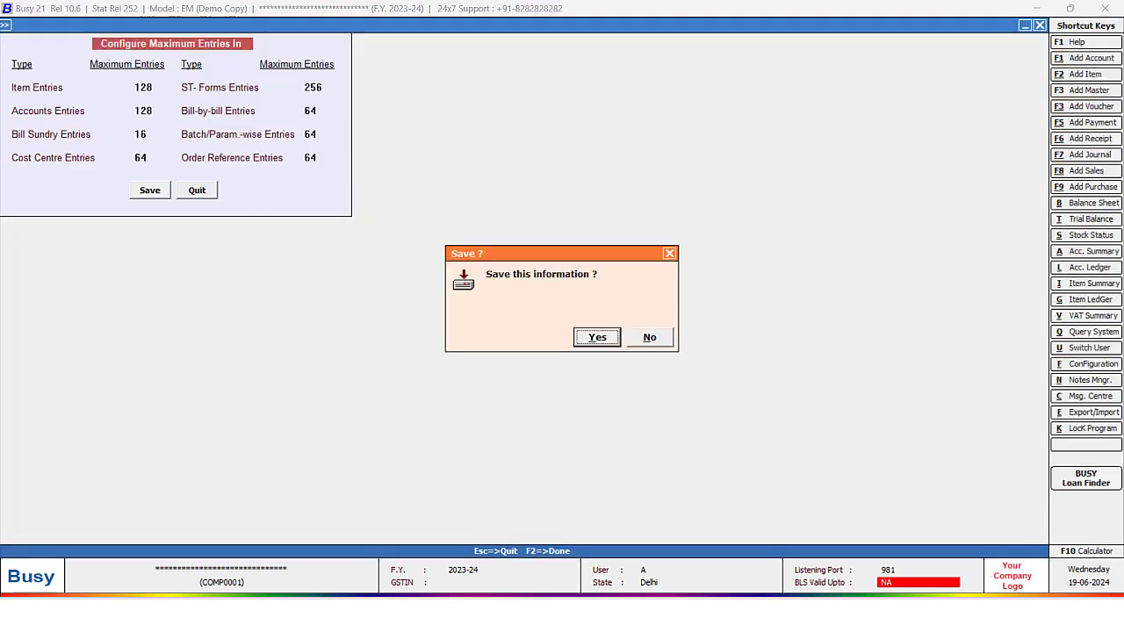
{"action": "key", "text": "Return"}
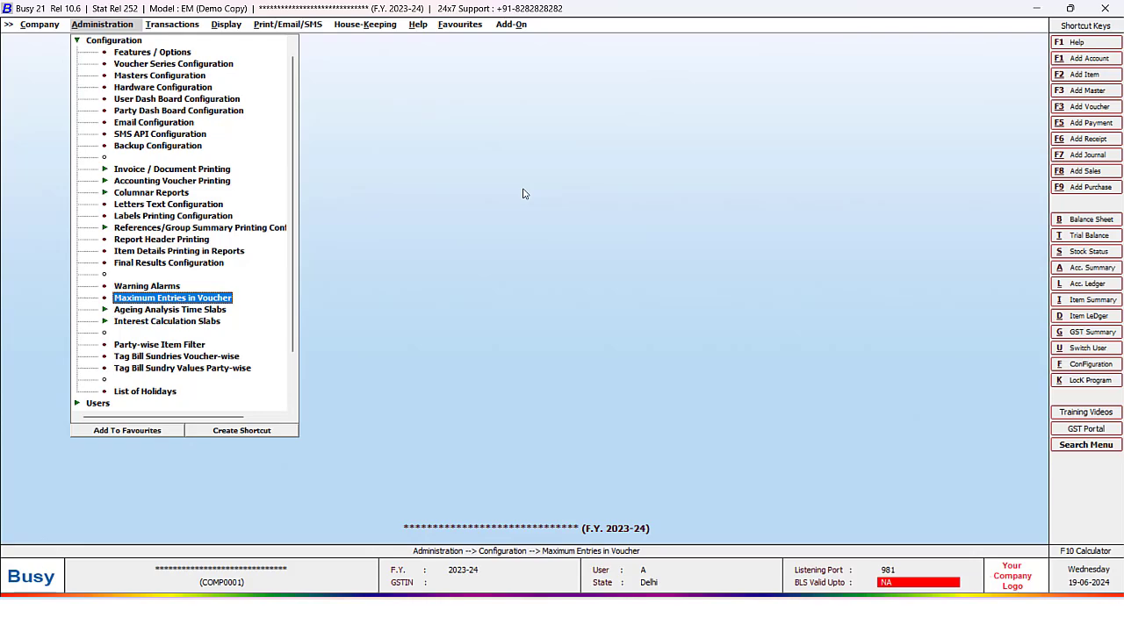
- Launch the Tally2Busy add-on for the new company
{"action": "key", "text": "Right"}
{"action": "key", "text": "Right"}
{"action": "key", "text": "Right"}
{"action": "key", "text": "Right"}
{"action": "key", "text": "Right"}
{"action": "key", "text": "Right"}
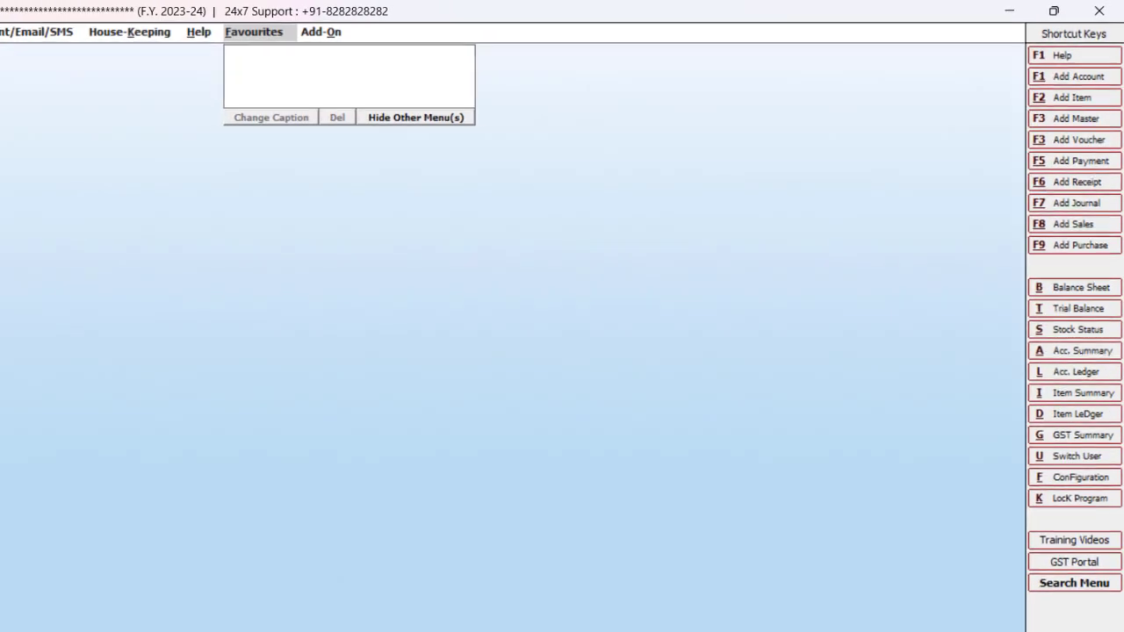
{"action": "key", "text": "Right"}
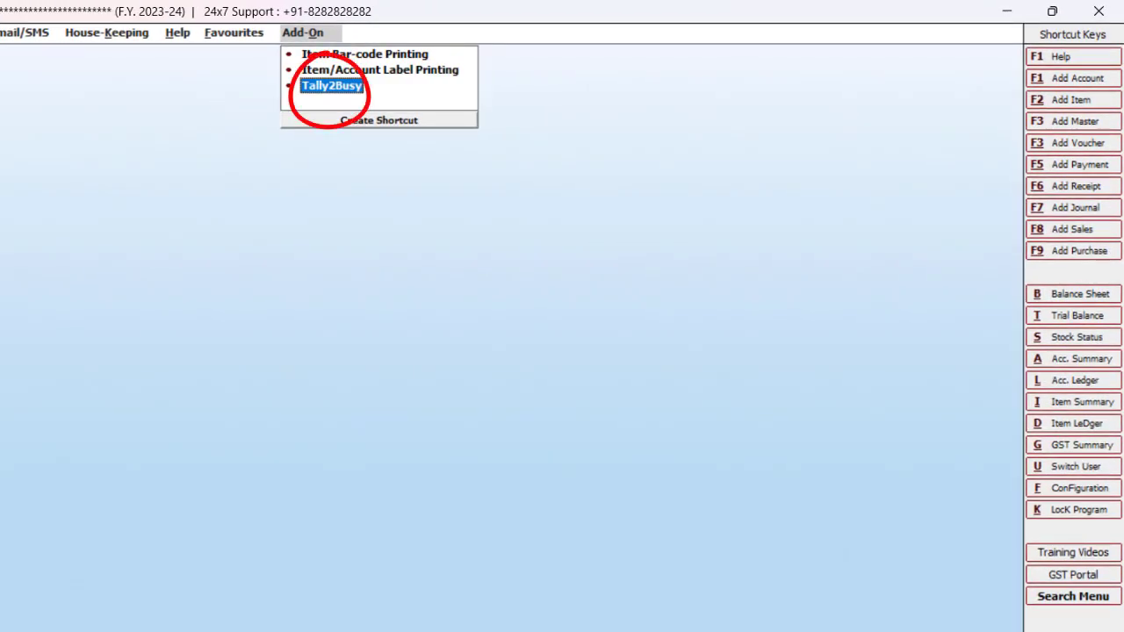
{"action": "left_click", "coordinate": [367, 88]}
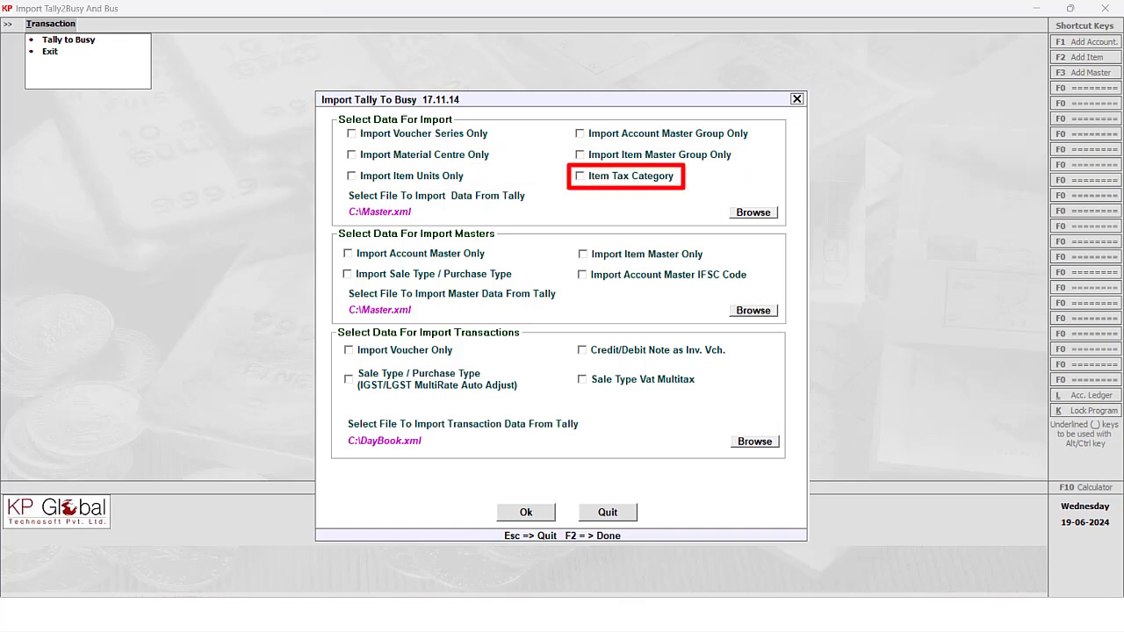
- Enable importing of voucher series, account master groups, material centres, item master groups, item units and item tax category
{"action": "left_click", "coordinate": [353, 135]}
{"action": "left_click", "coordinate": [581, 134]}
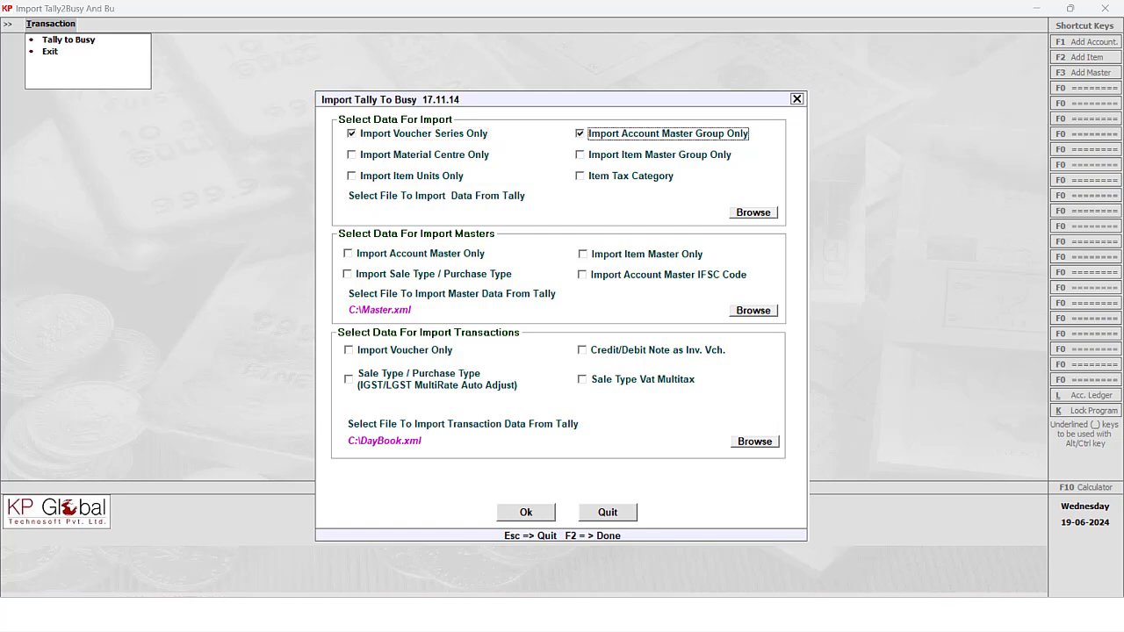
{"action": "left_click", "coordinate": [352, 155]}
{"action": "left_click", "coordinate": [581, 154]}
{"action": "left_click", "coordinate": [352, 176]}
{"action": "left_click", "coordinate": [581, 175]}
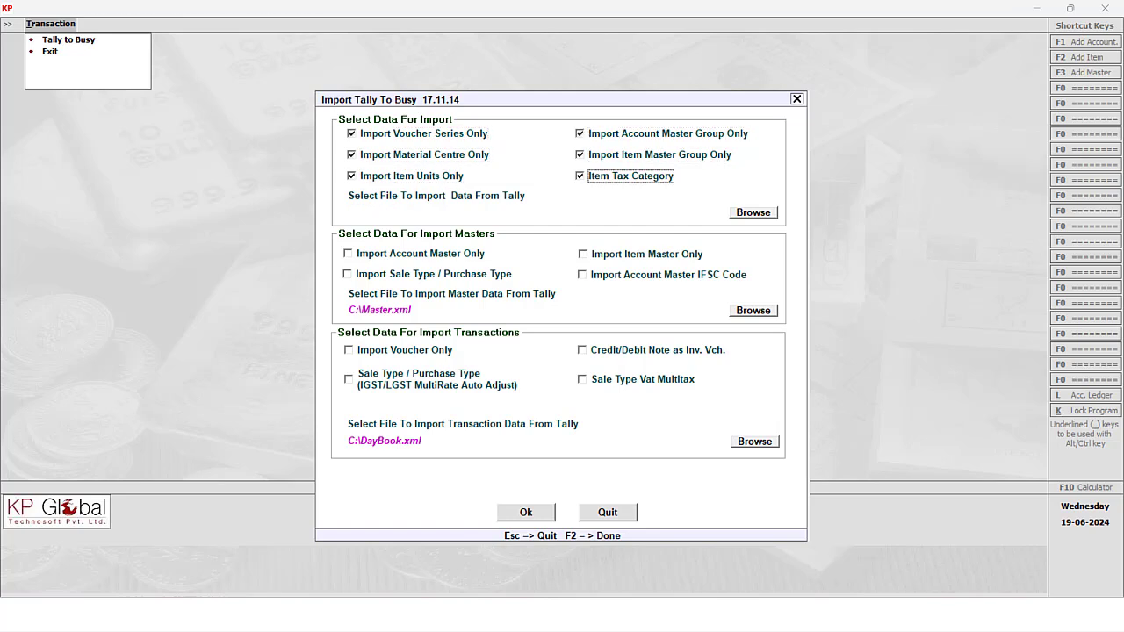
- Choose Master.xml from the TallyPrime (1) folder as the data file and start the import
{"action": "left_click", "coordinate": [753, 212]}
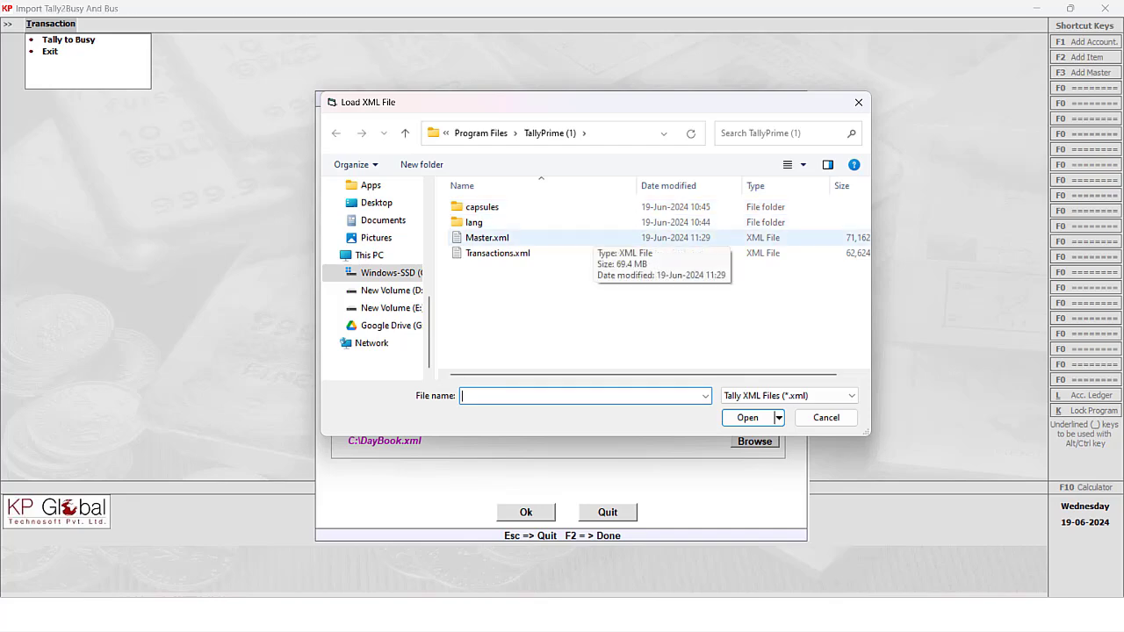
{"action": "double_click", "coordinate": [580, 238]}
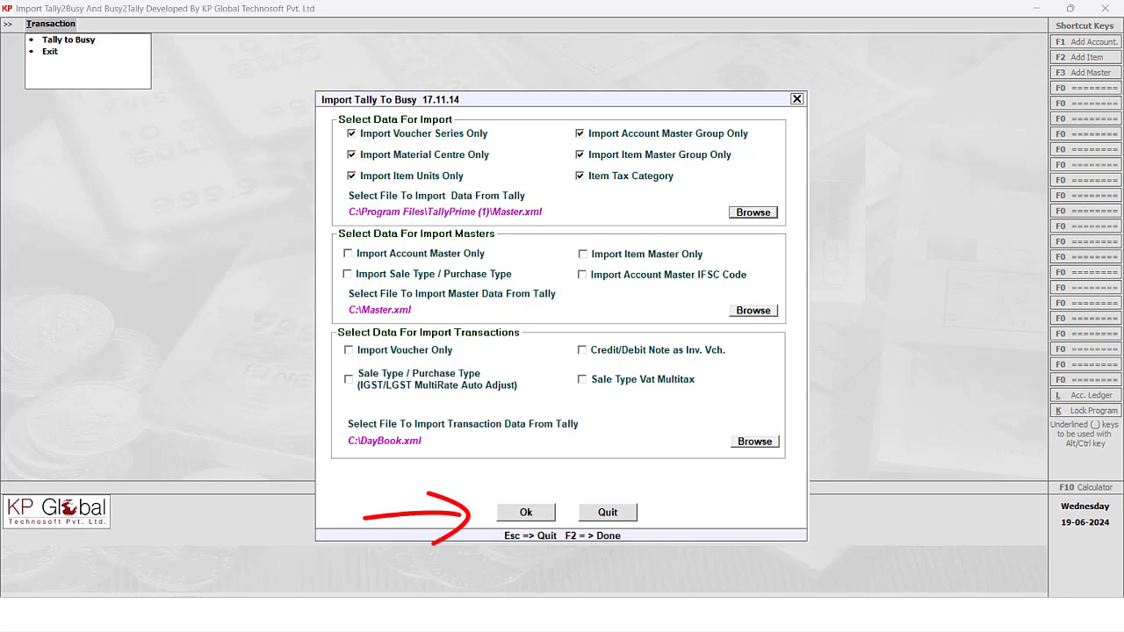
{"action": "left_click", "coordinate": [526, 513]}
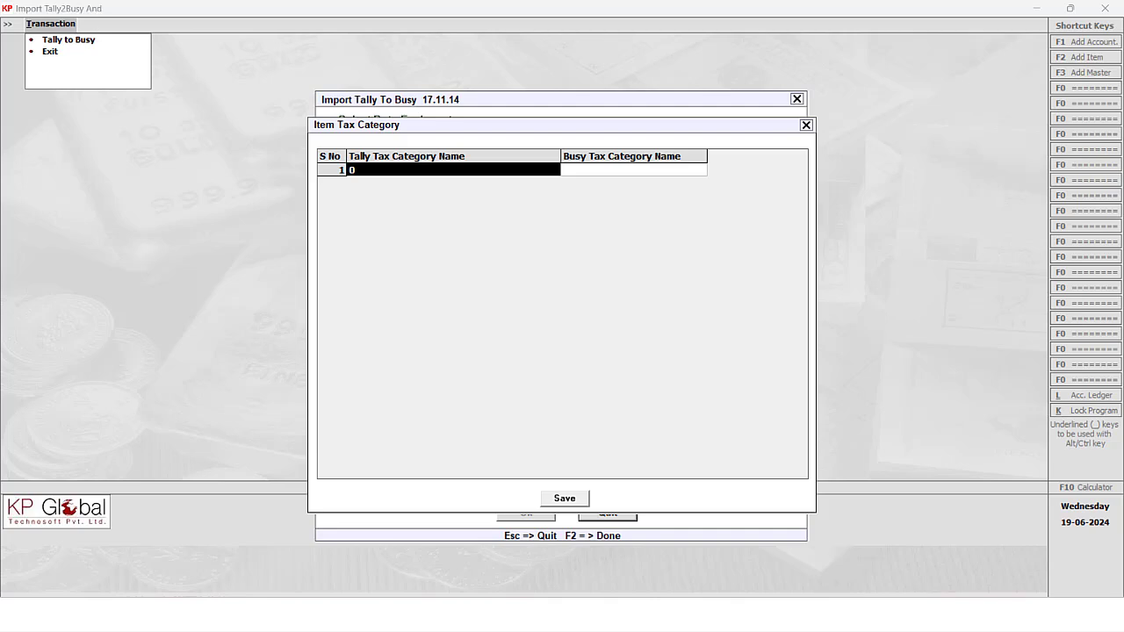
- Map Tally tax category 0 to the Busy tax category Zero Rated and save the mapping
{"action": "key", "text": "Return"}
{"action": "key", "text": "Return"}
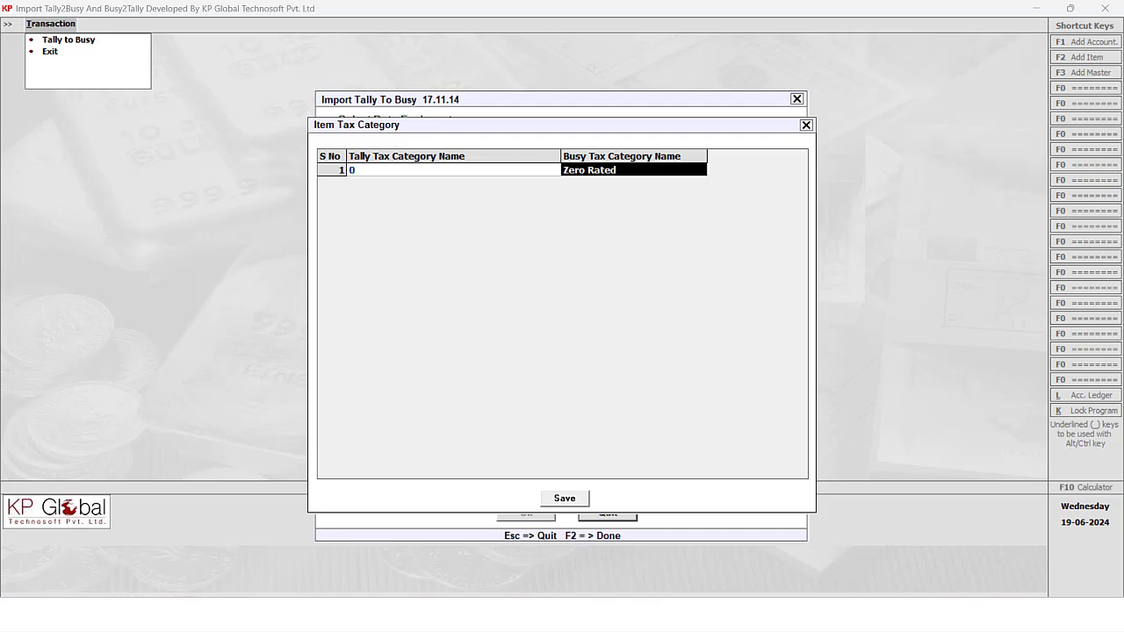
{"action": "key", "text": "F2"}
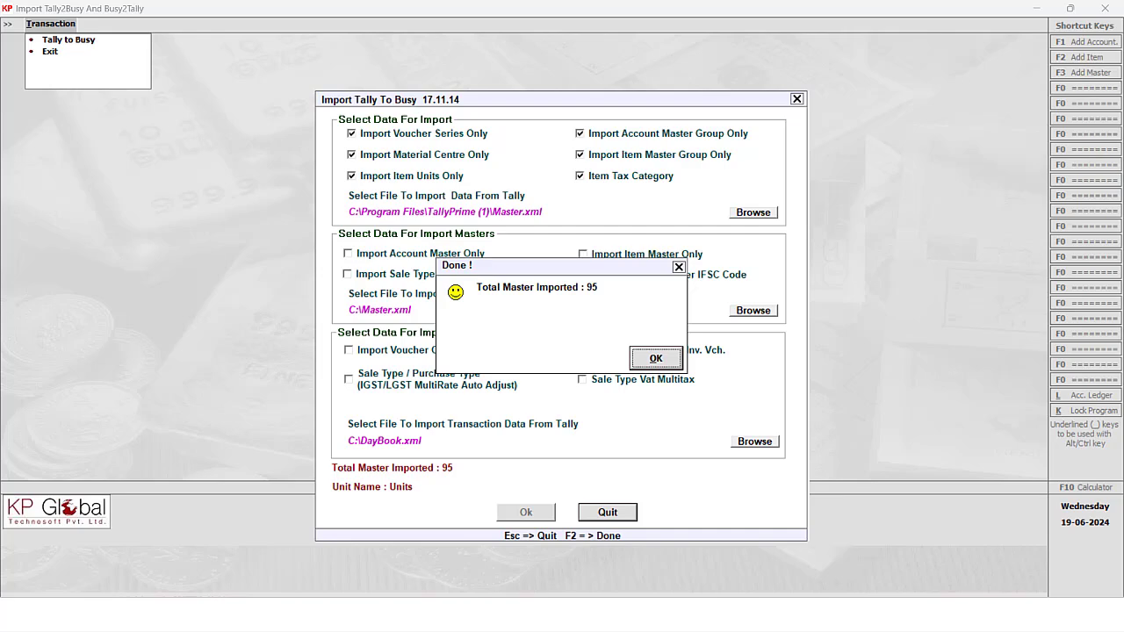
- Acknowledge the finished import, open its error report and close the report after checking it
{"action": "key", "text": "Return"}
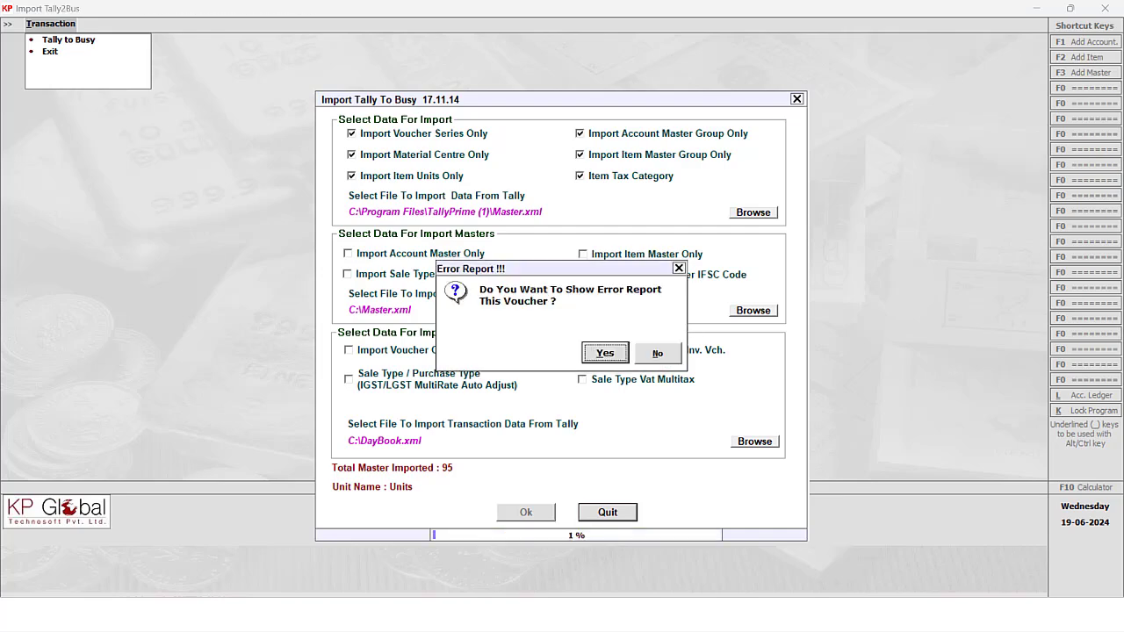
{"action": "left_click", "coordinate": [621, 352]}
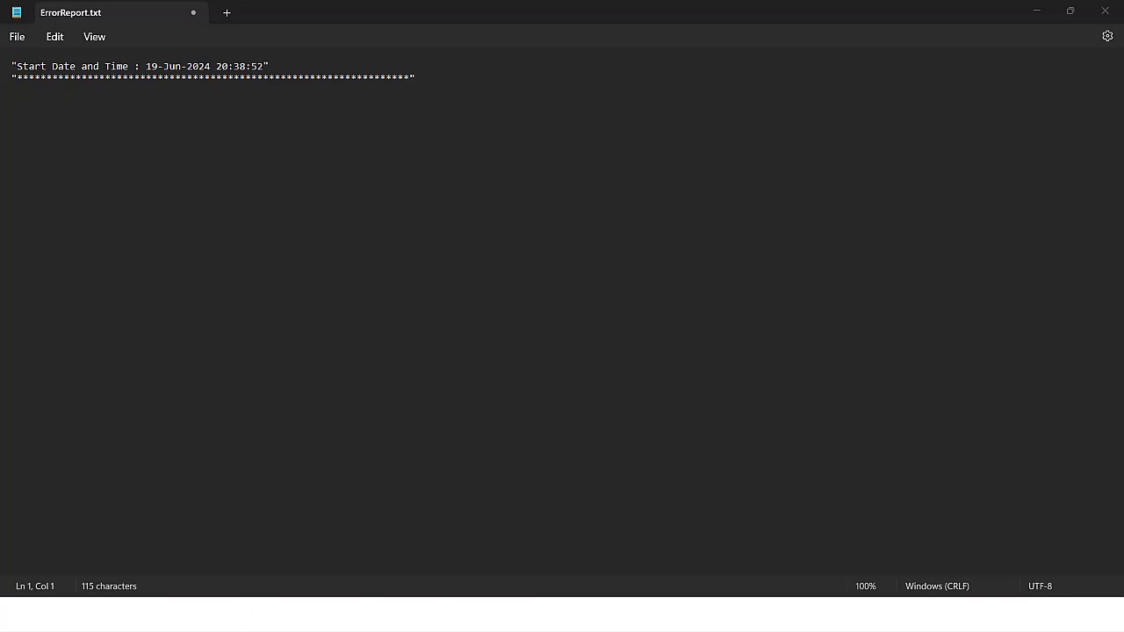
{"action": "left_click", "coordinate": [1105, 10]}
- Reopen the Tally to Busy import and enable account masters, item masters and sale/purchase types
{"action": "left_click", "coordinate": [68, 39]}
{"action": "left_click", "coordinate": [348, 253]}
{"action": "left_click", "coordinate": [583, 255]}
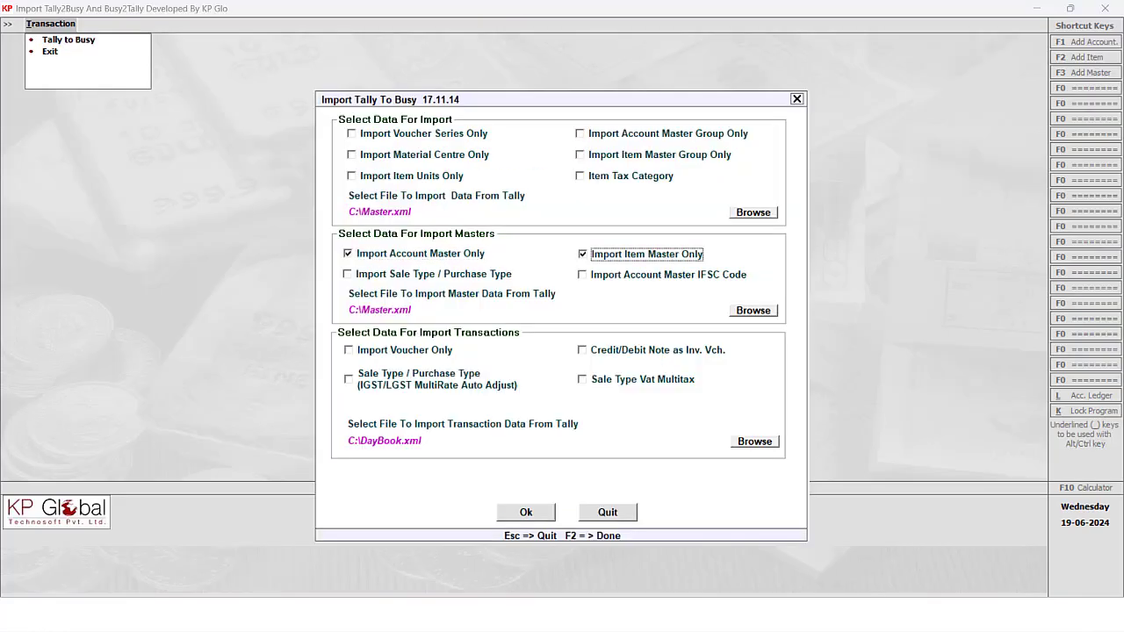
{"action": "left_click", "coordinate": [348, 274]}
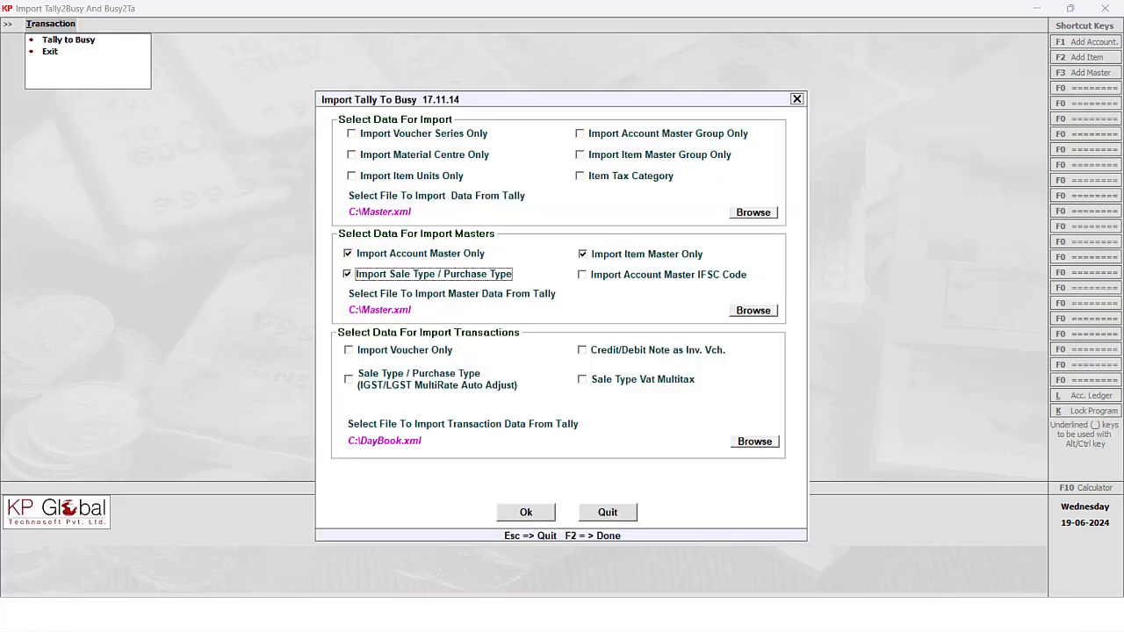
- Choose Master.xml from the TallyPrime (1) folder as the master data file and start importing the masters
{"action": "left_click", "coordinate": [753, 311]}
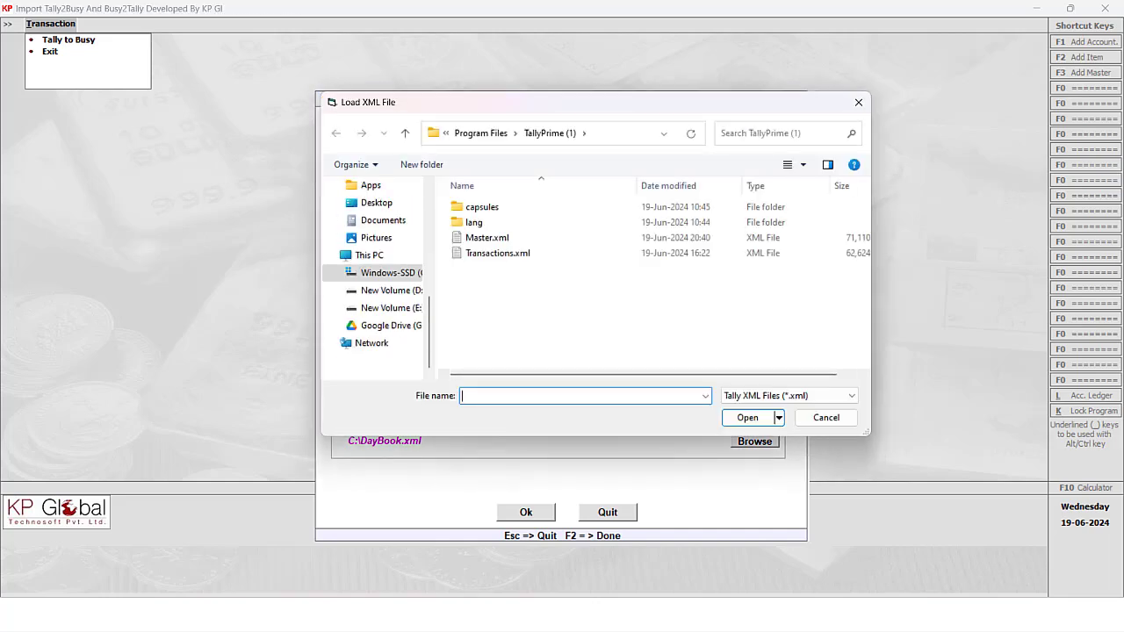
{"action": "double_click", "coordinate": [488, 238]}
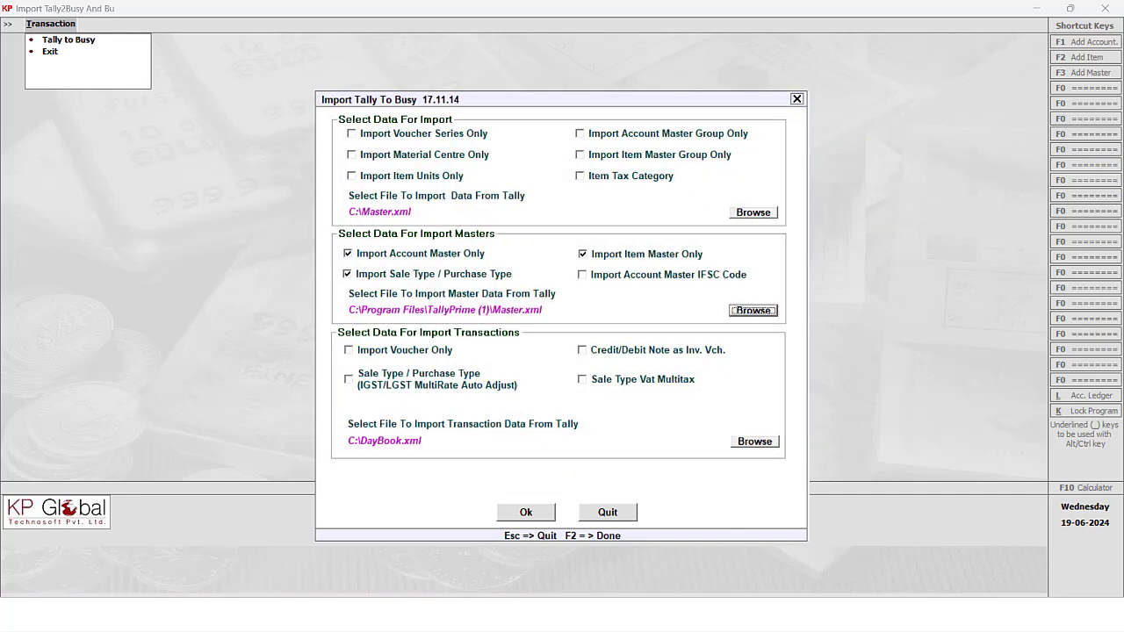
{"action": "left_click", "coordinate": [527, 513]}
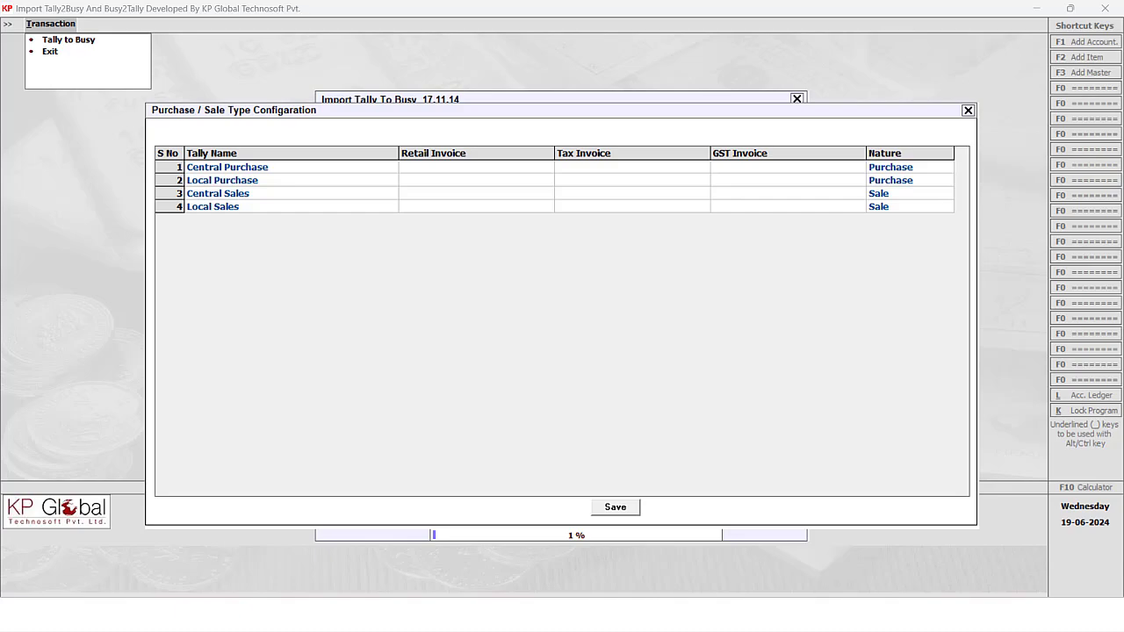
- Open the form for adding a sale type in Busy, return to the import tool and acknowledge the completed master import
{"action": "key", "text": "F3"}
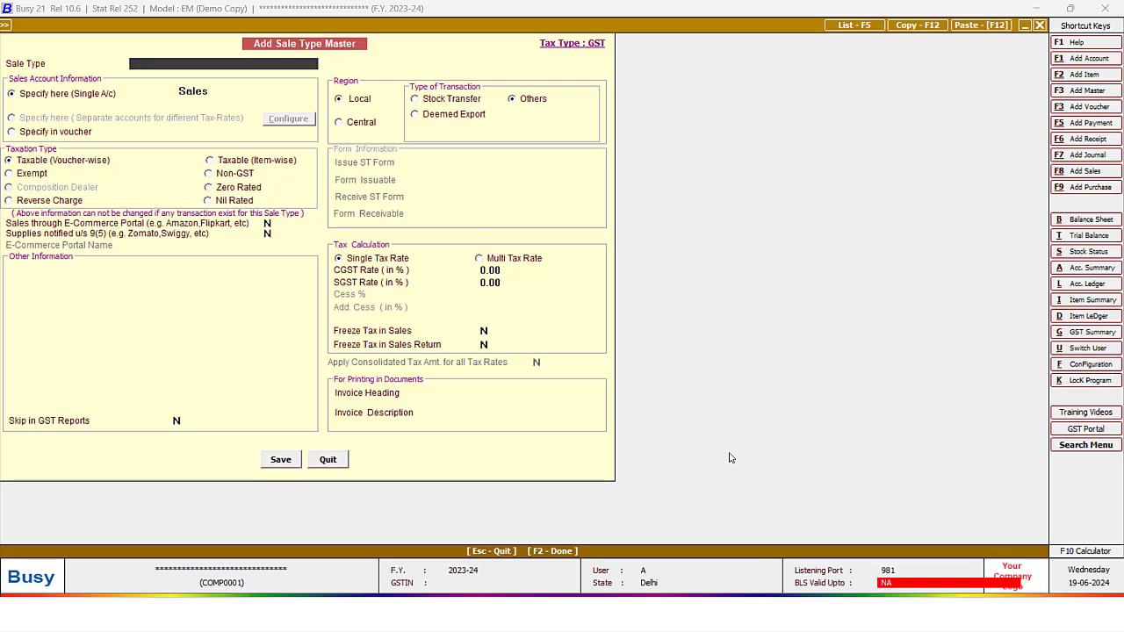
{"action": "key", "text": "alt+Tab"}
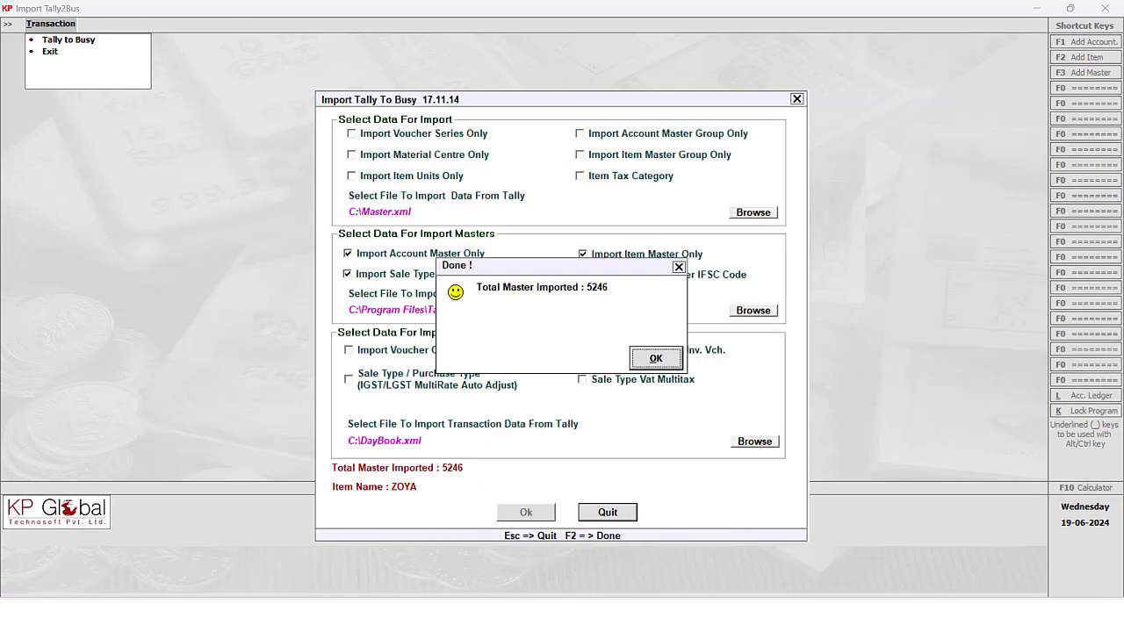
{"action": "key", "text": "Return"}
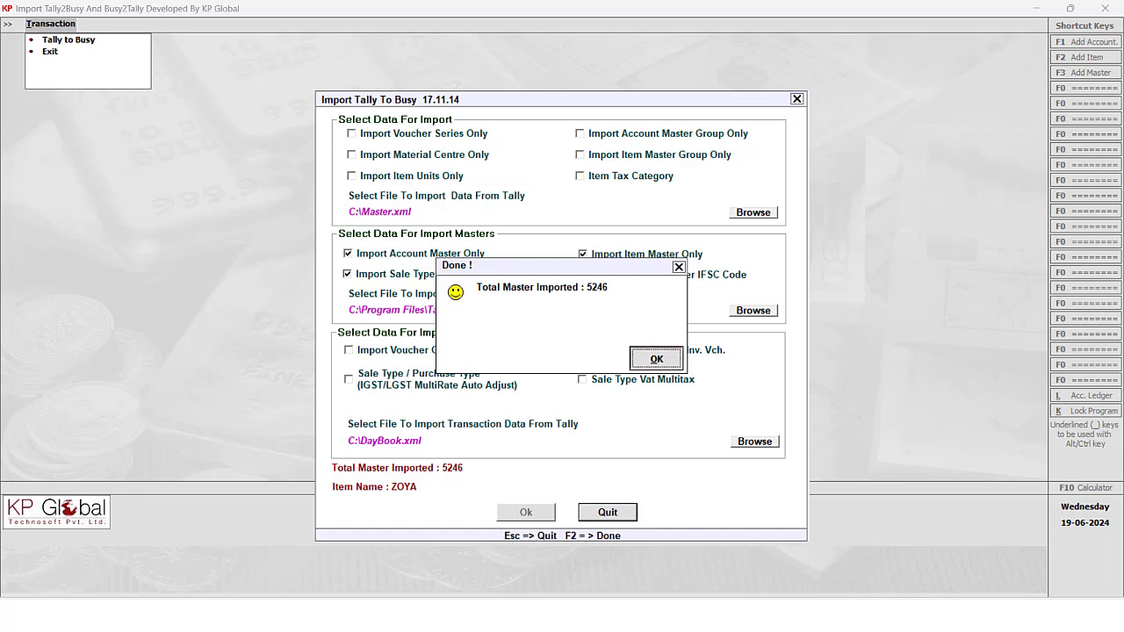
{"action": "key", "text": "Return"}
{"action": "key", "text": "Return"}
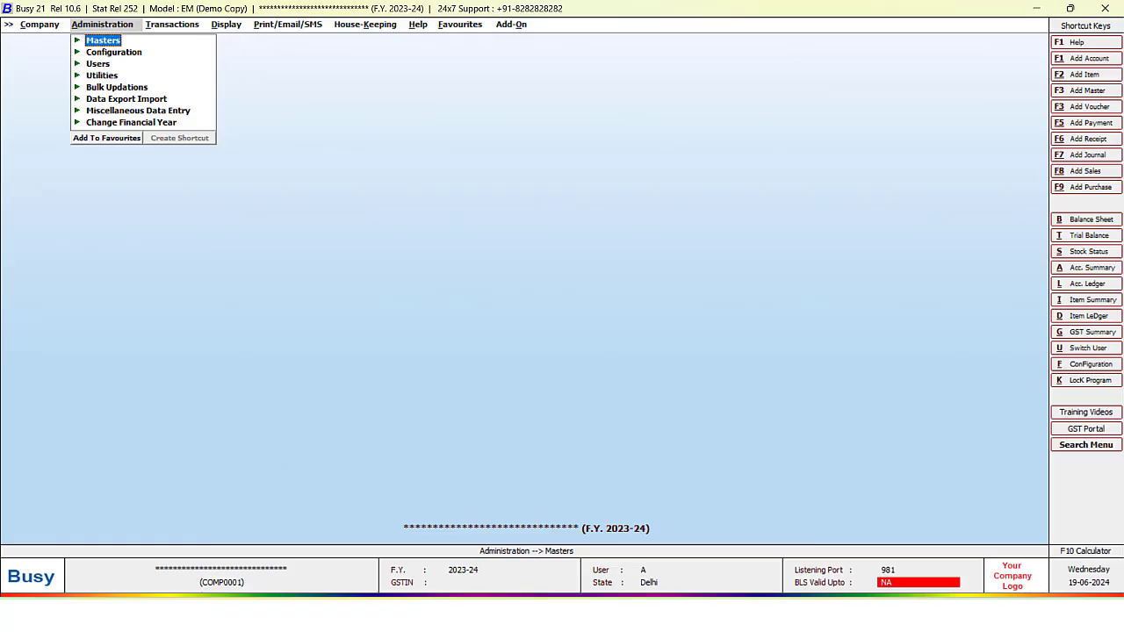
- Open the voucher series configuration in Busy
{"action": "key", "text": "Down"}
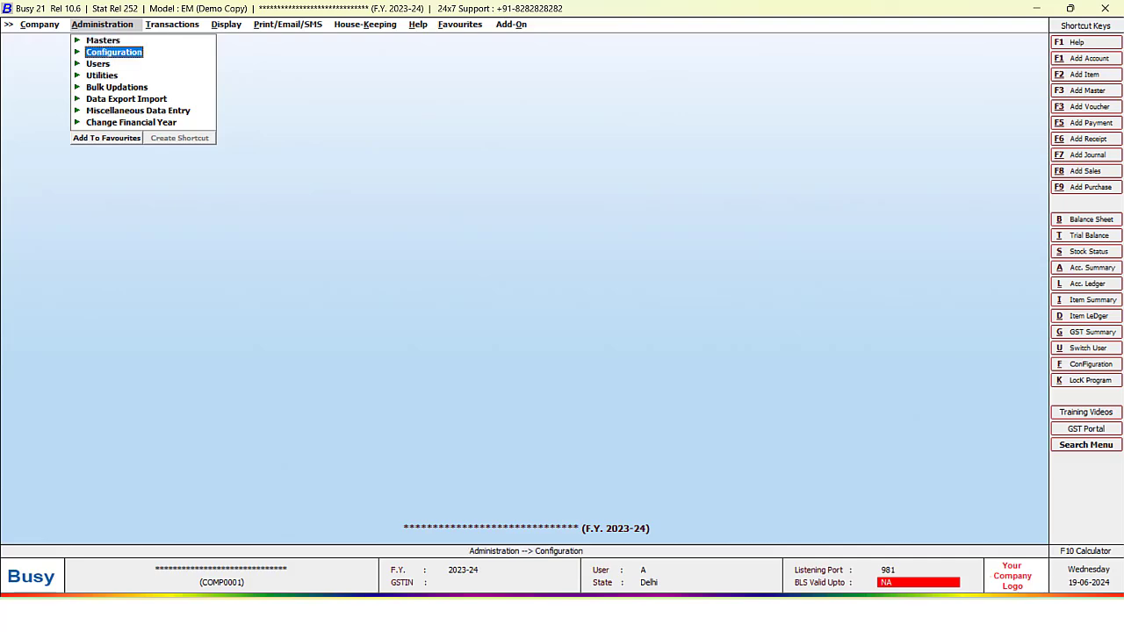
{"action": "key", "text": "Return"}
{"action": "key", "text": "Down"}
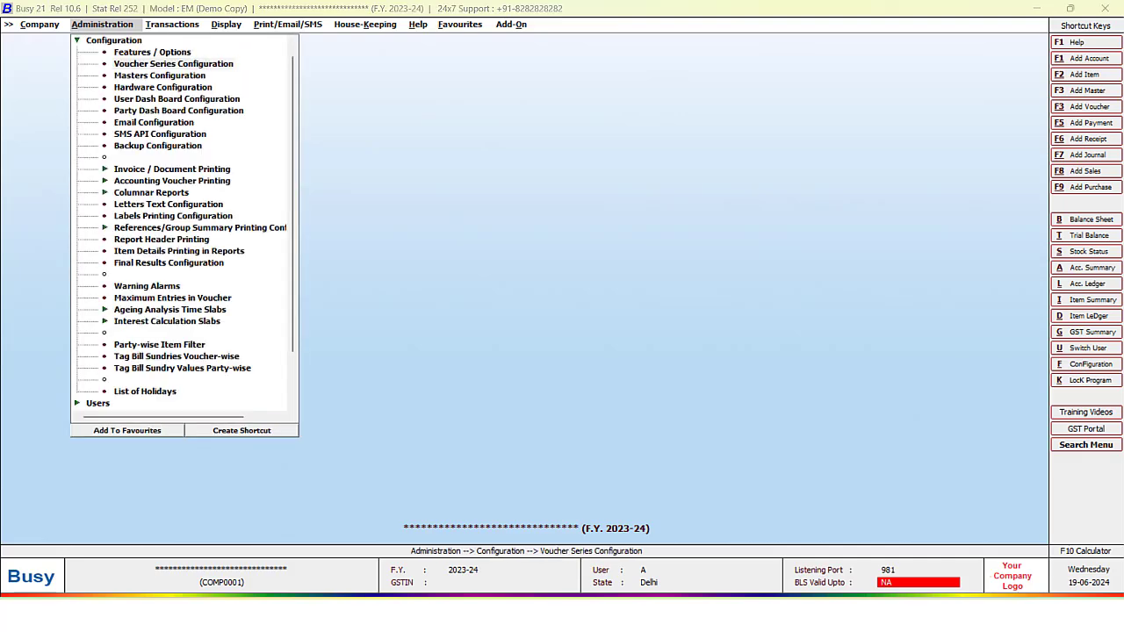
{"action": "key", "text": "Return"}
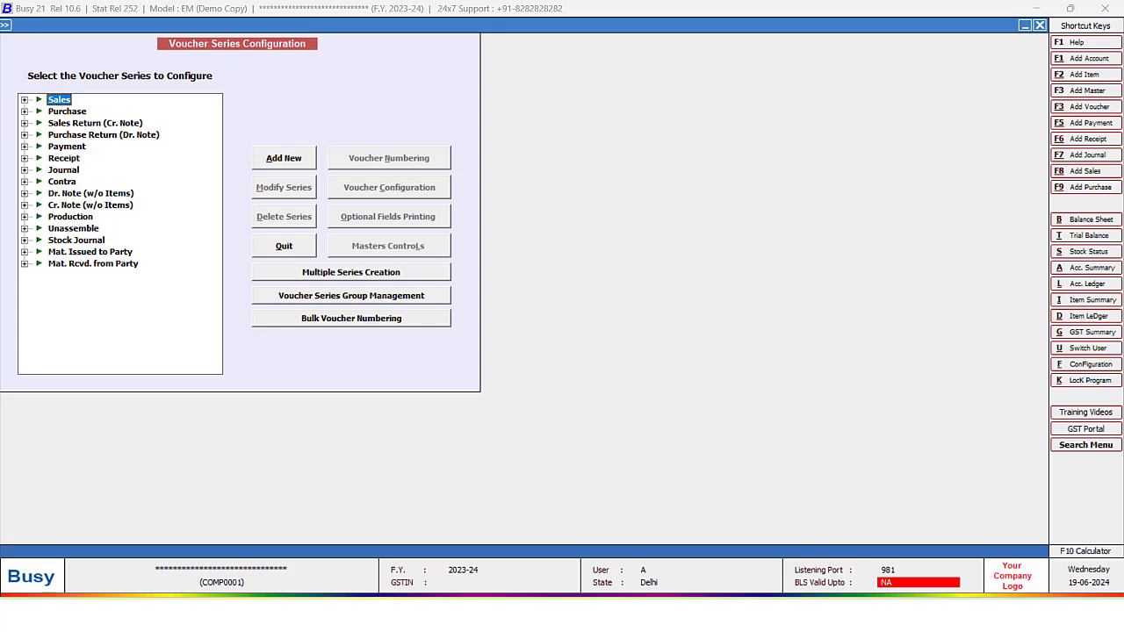
- Expand the Sales voucher series, go to the Wholesale series and open bulk voucher numbering
{"action": "key", "text": "Right"}
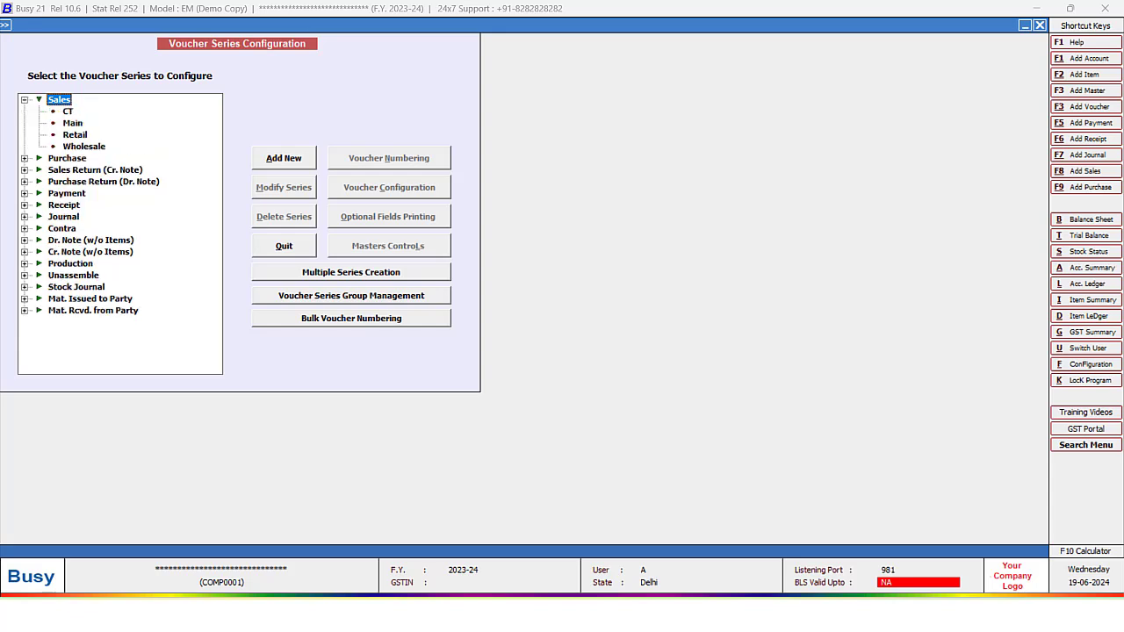
{"action": "key", "text": "Down"}
{"action": "key", "text": "Down"}
{"action": "key", "text": "Down"}
{"action": "key", "text": "Down"}
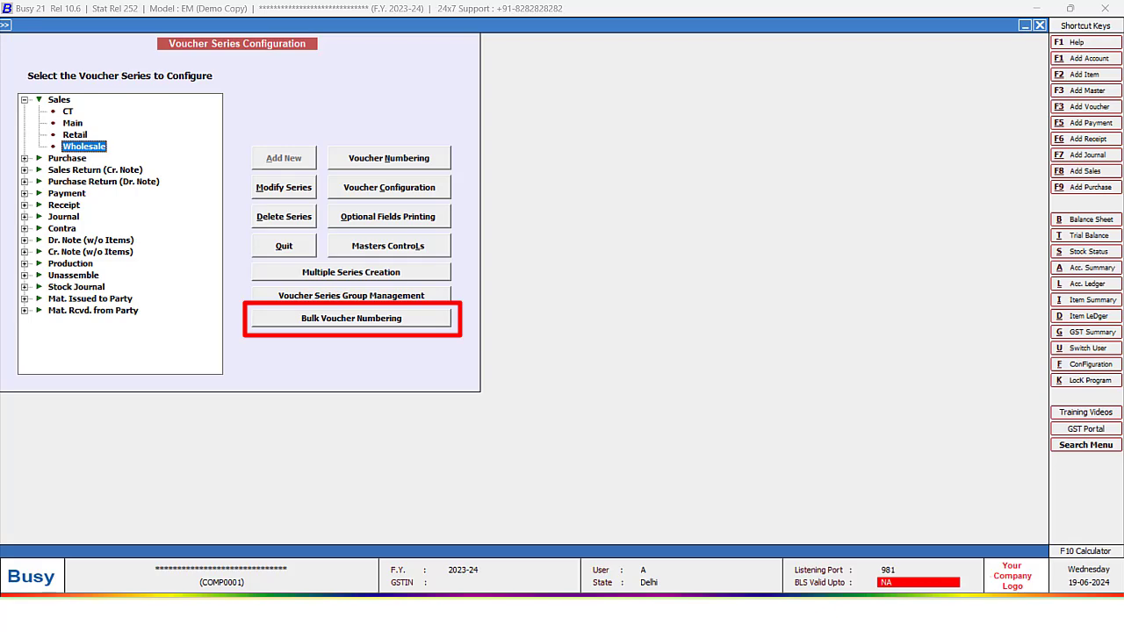
{"action": "left_click", "coordinate": [427, 321]}
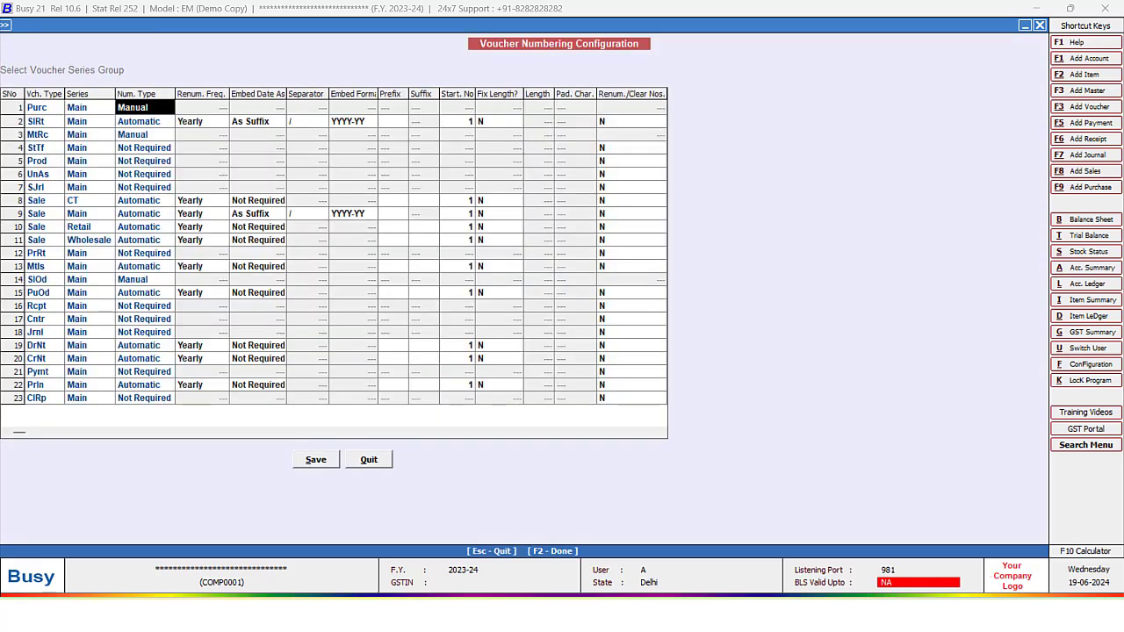
- Set the numbering type of the SlRt Main voucher series to Manual and proceed past the MtRc series
{"action": "key", "text": "Return"}
{"action": "key", "text": "Return"}
{"action": "key", "text": "Return"}
{"action": "type", "text": "m"}
{"action": "key", "text": "Return"}
{"action": "key", "text": "Return"}
{"action": "key", "text": "Return"}
{"action": "key", "text": "Return"}
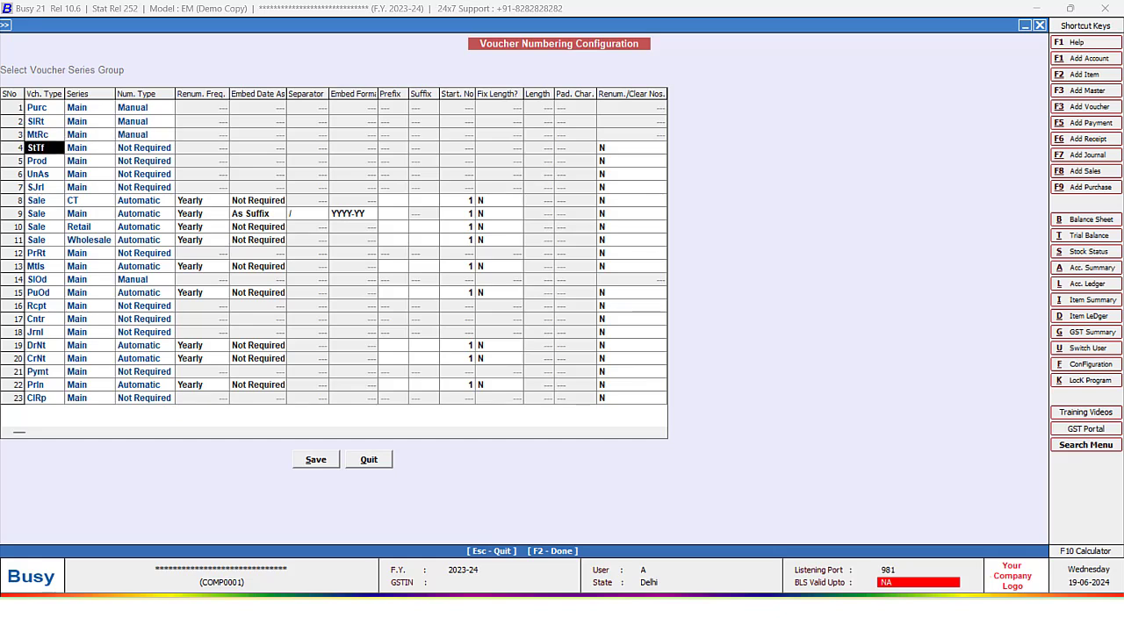
- Set the numbering type of the StTf, Prod, UnAs and SJrl Main series to Manual
{"action": "key", "text": "Return"}
{"action": "key", "text": "Return"}
{"action": "type", "text": "m"}
{"action": "key", "text": "Return"}
{"action": "key", "text": "Return"}
{"action": "key", "text": "Return"}
{"action": "type", "text": "m"}
{"action": "key", "text": "Return"}
{"action": "key", "text": "Return"}
{"action": "key", "text": "Return"}
{"action": "type", "text": "m"}
{"action": "key", "text": "Return"}
{"action": "key", "text": "Return"}
{"action": "key", "text": "Return"}
{"action": "type", "text": "m"}
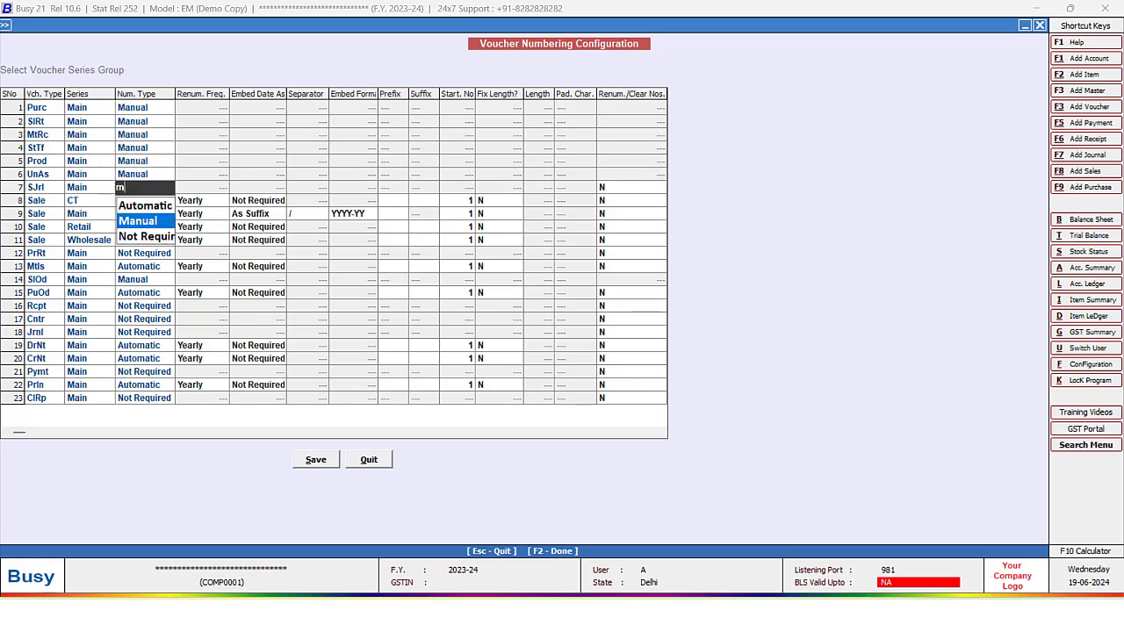
{"action": "key", "text": "Return"}
- Set the numbering type of the four Sale series, CT, Main, Retail and Wholesale, to Manual
{"action": "key", "text": "Return"}
{"action": "key", "text": "Return"}
{"action": "type", "text": "m"}
{"action": "key", "text": "Return"}
{"action": "key", "text": "Return"}
{"action": "key", "text": "Return"}
{"action": "type", "text": "m"}
{"action": "key", "text": "Return"}
{"action": "key", "text": "Return"}
{"action": "key", "text": "Return"}
{"action": "type", "text": "m"}
{"action": "key", "text": "Return"}
{"action": "key", "text": "Return"}
{"action": "key", "text": "Return"}
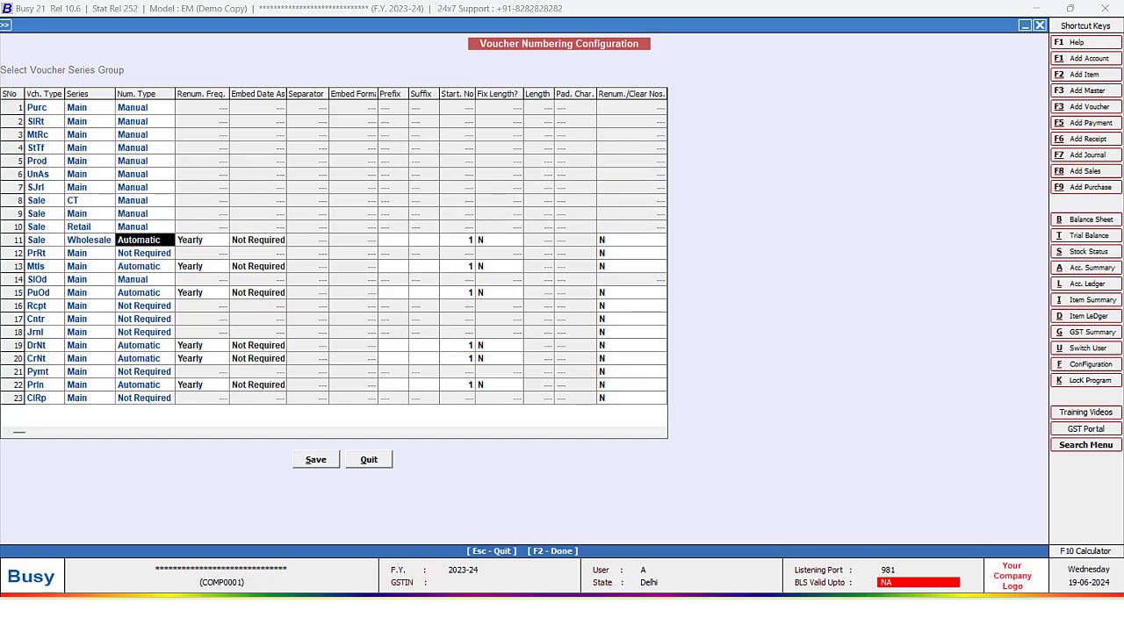
{"action": "type", "text": "m"}
{"action": "key", "text": "Return"}
- Set the numbering type of the PrRt, MtIs and PuOd Main series to Manual, keeping SlOd as it is
{"action": "key", "text": "Return"}
{"action": "key", "text": "Return"}
{"action": "type", "text": "m"}
{"action": "key", "text": "Return"}
{"action": "key", "text": "Return"}
{"action": "key", "text": "Return"}
{"action": "type", "text": "m"}
{"action": "key", "text": "Return"}
{"action": "key", "text": "Return"}
{"action": "key", "text": "Return"}
{"action": "key", "text": "Return"}
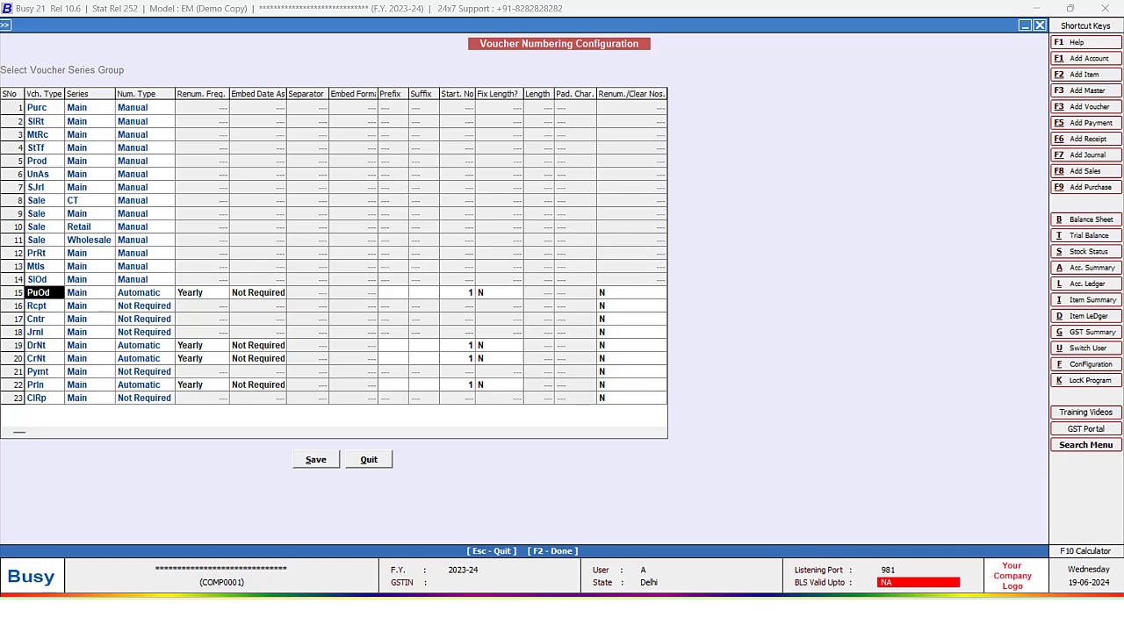
{"action": "key", "text": "Return"}
{"action": "key", "text": "Return"}
{"action": "type", "text": "m"}
{"action": "key", "text": "Return"}
- Set the numbering type of the Rcpt, Cntr and Jrnl Main series to Manual
{"action": "key", "text": "Return"}
{"action": "key", "text": "Return"}
{"action": "type", "text": "m"}
{"action": "key", "text": "Return"}
{"action": "key", "text": "Return"}
{"action": "key", "text": "Return"}
{"action": "type", "text": "m"}
{"action": "key", "text": "Return"}
{"action": "key", "text": "Return"}
{"action": "key", "text": "Return"}
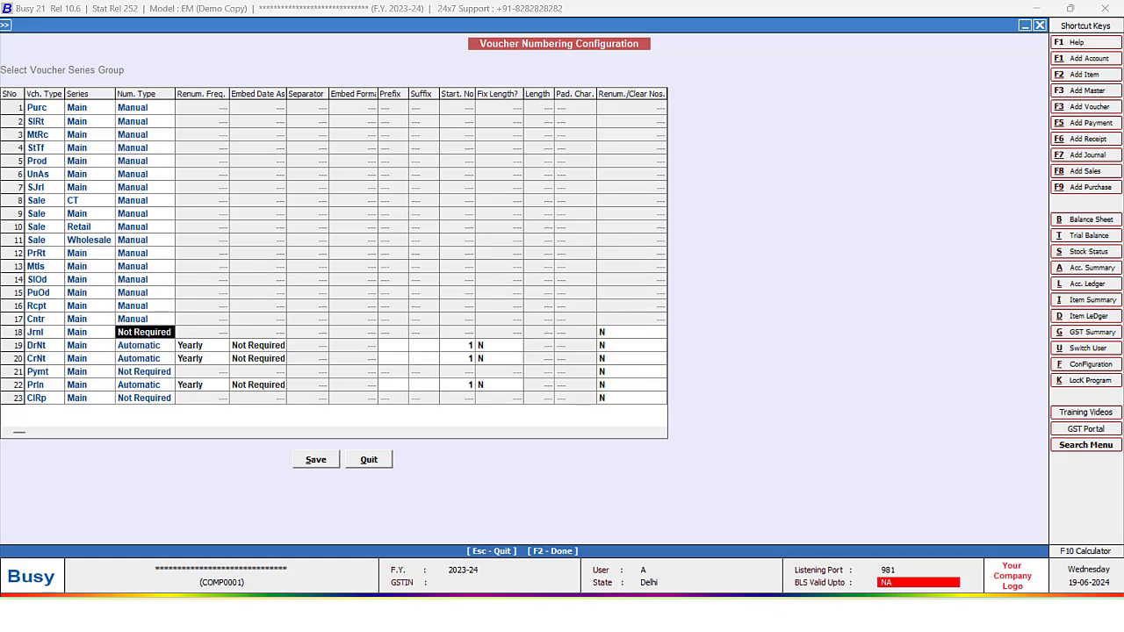
{"action": "type", "text": "m"}
{"action": "key", "text": "Return"}
- Set the numbering type of the debit note (DrNt) and credit note (CrNt) Main series to Manual
{"action": "key", "text": "Return"}
{"action": "key", "text": "Return"}
{"action": "type", "text": "m"}
{"action": "key", "text": "Return"}
{"action": "key", "text": "Return"}
{"action": "key", "text": "Return"}
{"action": "type", "text": "m"}
{"action": "key", "text": "Return"}
- Set the numbering type of the Pymt, PrIn and ClRp Main series to Manual
{"action": "key", "text": "Return"}
{"action": "key", "text": "Return"}
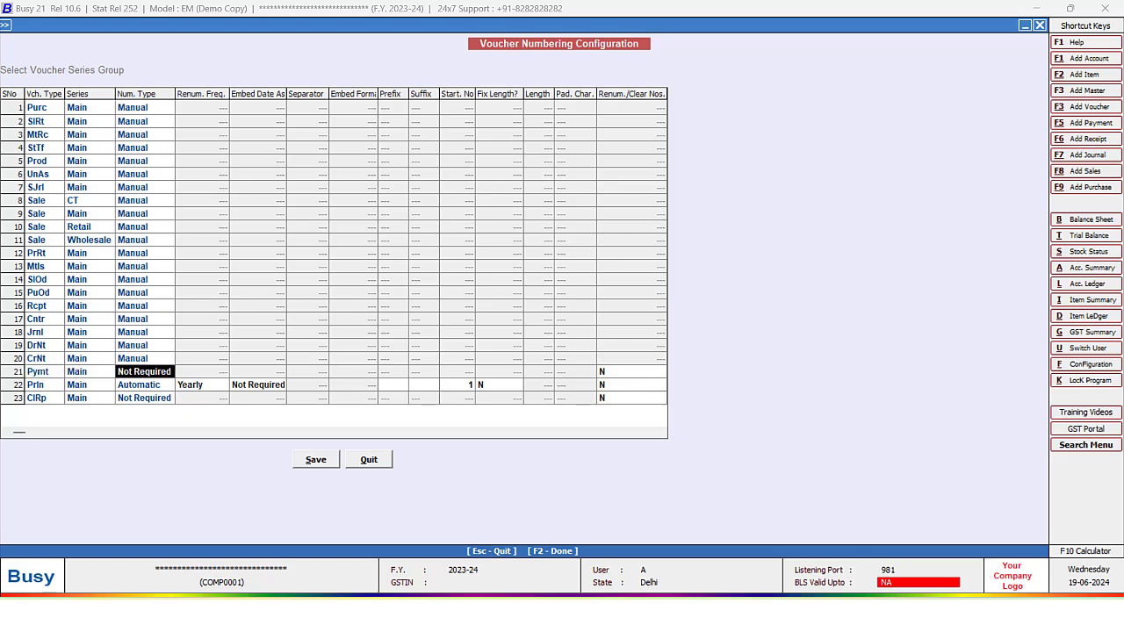
{"action": "type", "text": "m"}
{"action": "key", "text": "Return"}
{"action": "key", "text": "Return"}
{"action": "key", "text": "Return"}
{"action": "type", "text": "m"}
{"action": "key", "text": "Return"}
{"action": "key", "text": "Return"}
{"action": "key", "text": "Return"}
{"action": "type", "text": "m"}
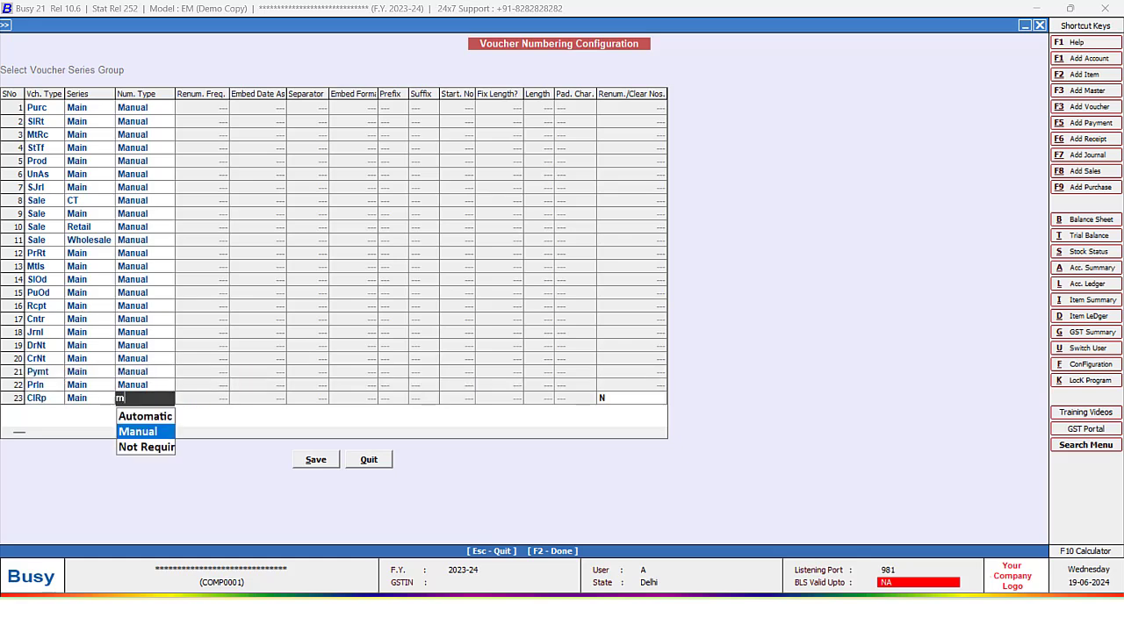
{"action": "key", "text": "Return"}
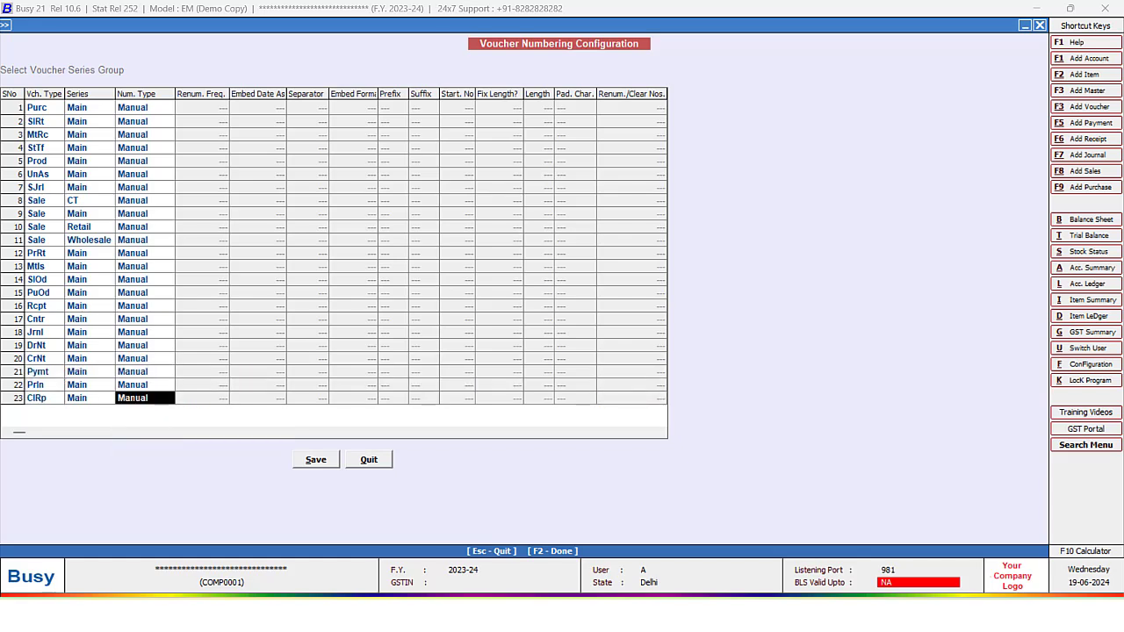
- Save the voucher numbering configuration
{"action": "key", "text": "Return"}
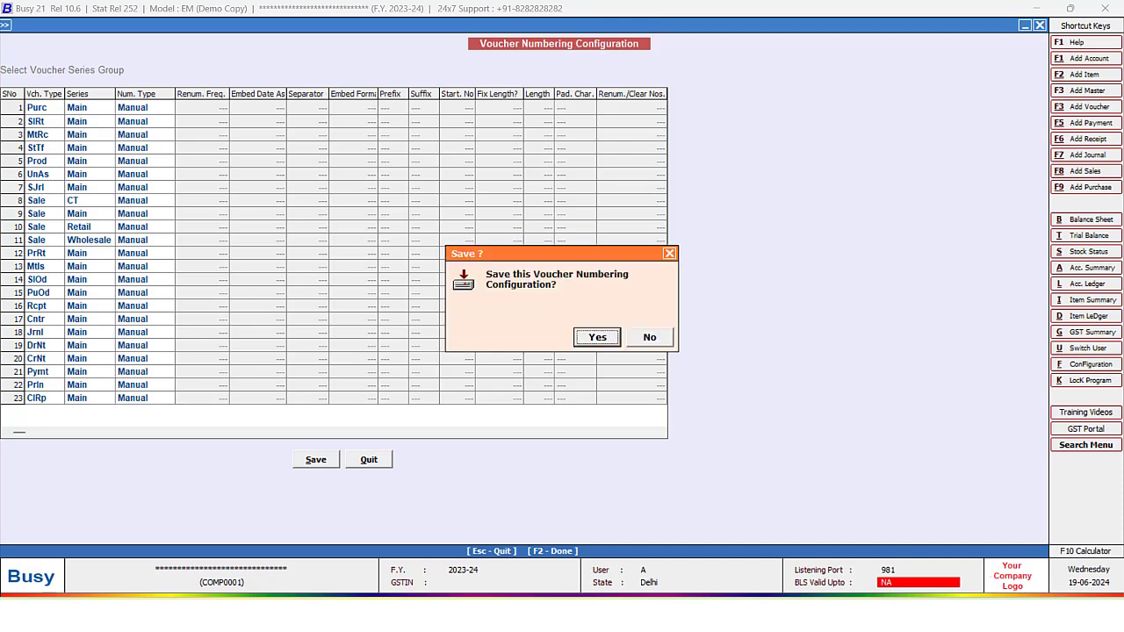
{"action": "key", "text": "Return"}
{"action": "key", "text": "Return"}
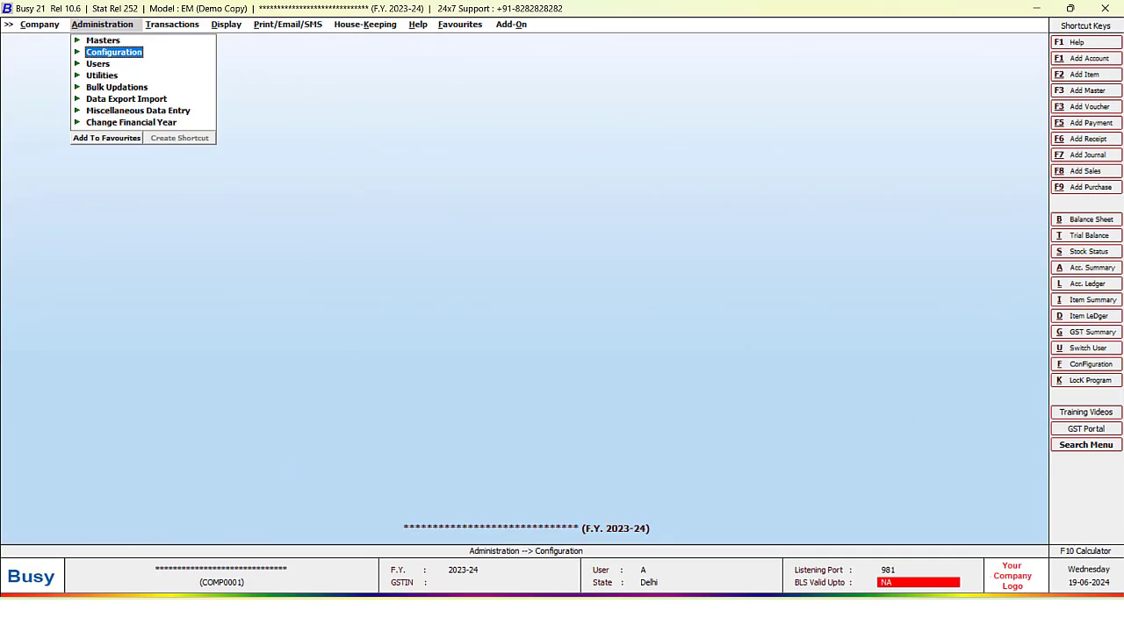
- Open the Tally to Busy import add-on from Busy
{"action": "key", "text": "Right"}
{"action": "key", "text": "Right"}
{"action": "key", "text": "Right"}
{"action": "key", "text": "Right"}
{"action": "key", "text": "Right"}
{"action": "key", "text": "Right"}
{"action": "key", "text": "Right"}
{"action": "key", "text": "Down"}
{"action": "key", "text": "Down"}
{"action": "key", "text": "Return"}
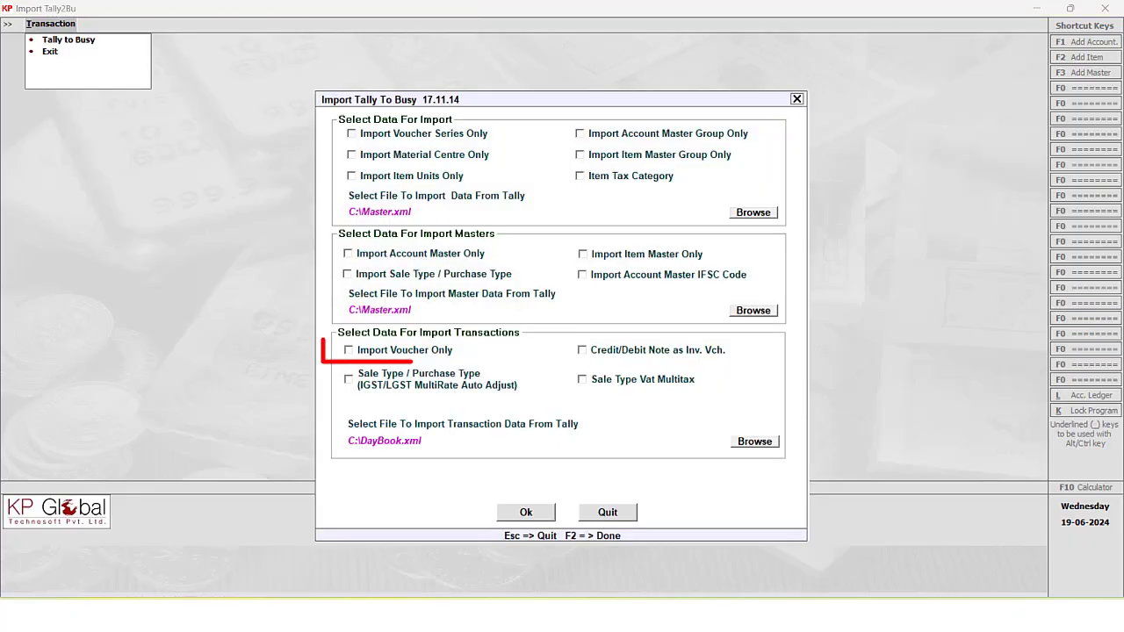
- Enable Import Voucher Only and choose Transactions.xml from the TallyPrime (1) folder as the transaction data file
{"action": "left_click", "coordinate": [348, 350]}
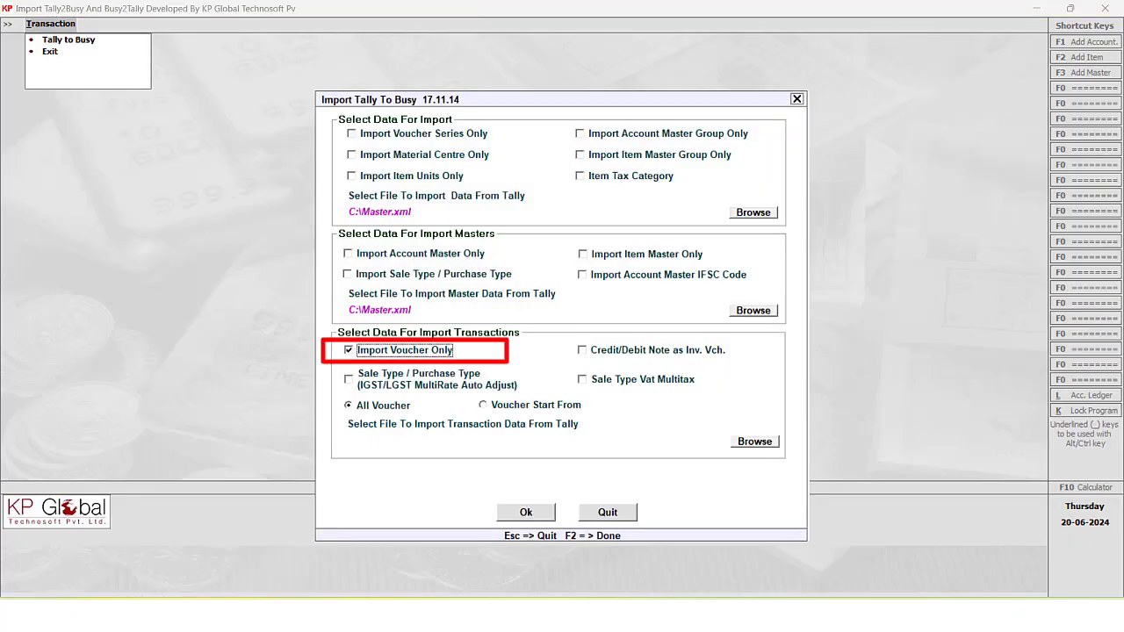
{"action": "left_click", "coordinate": [755, 442]}
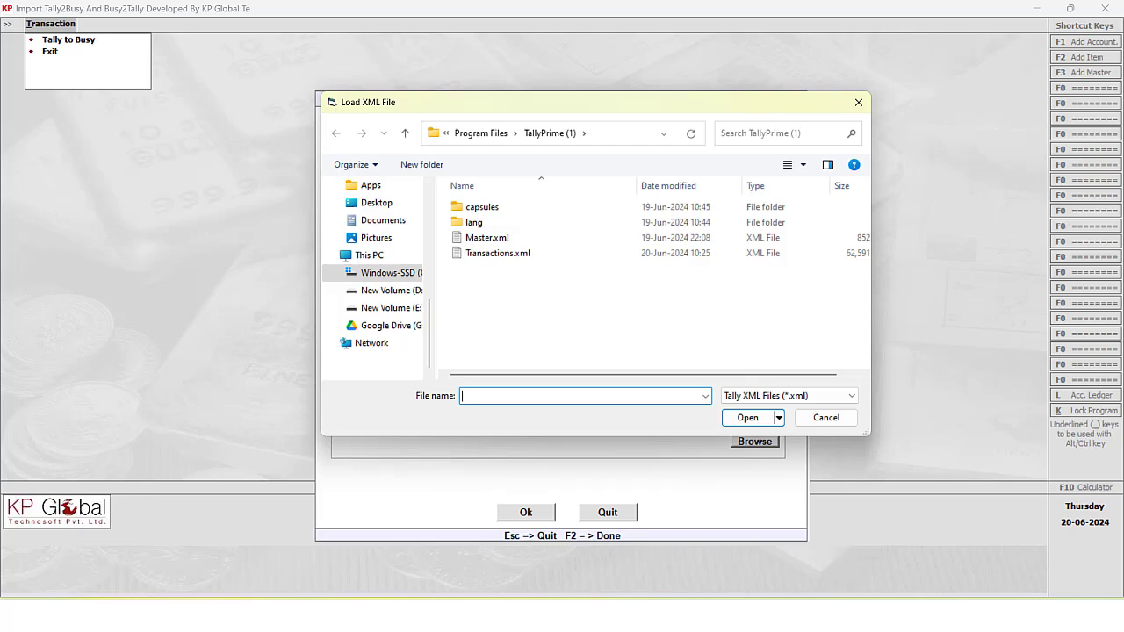
{"action": "double_click", "coordinate": [497, 253]}
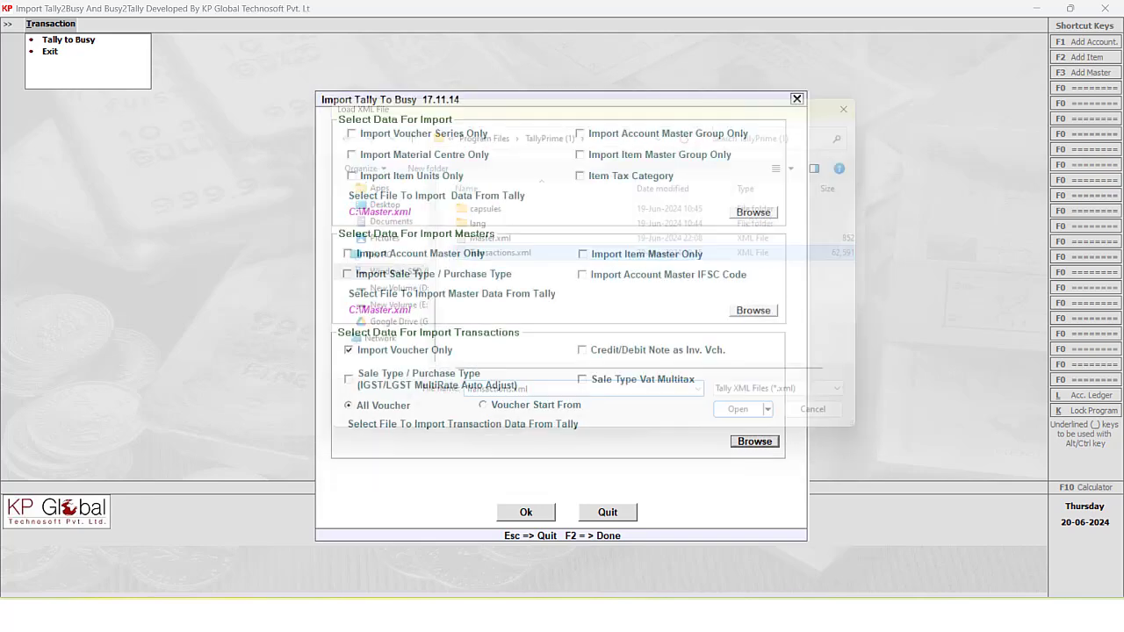